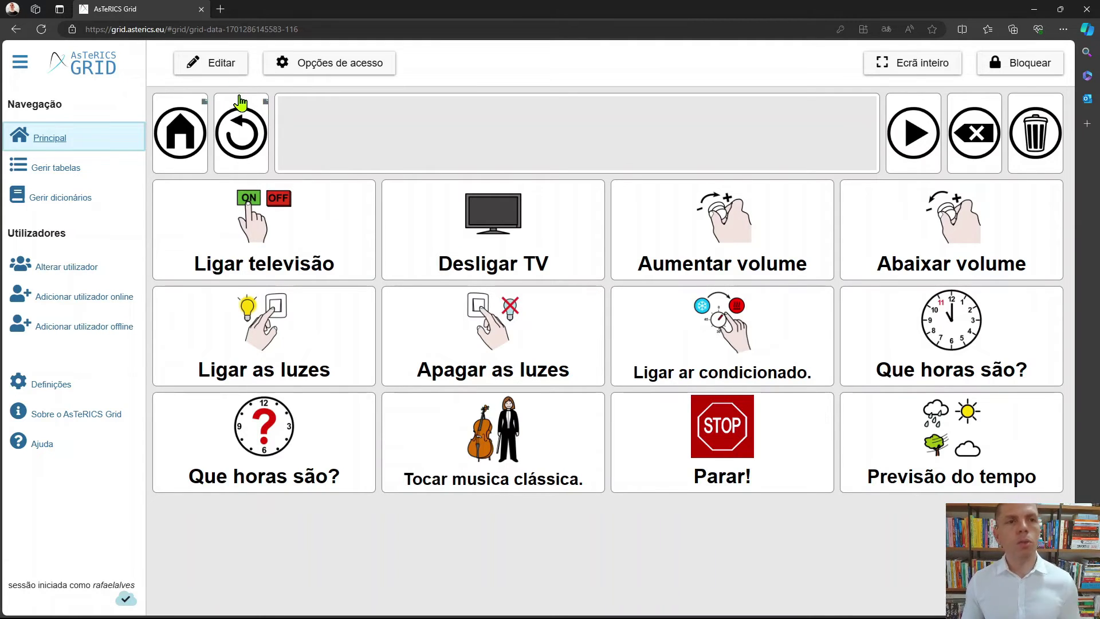
Step: Enable grid editing and start a new cell in the empty first slot of row four with the text "Sim"
click(242, 66)
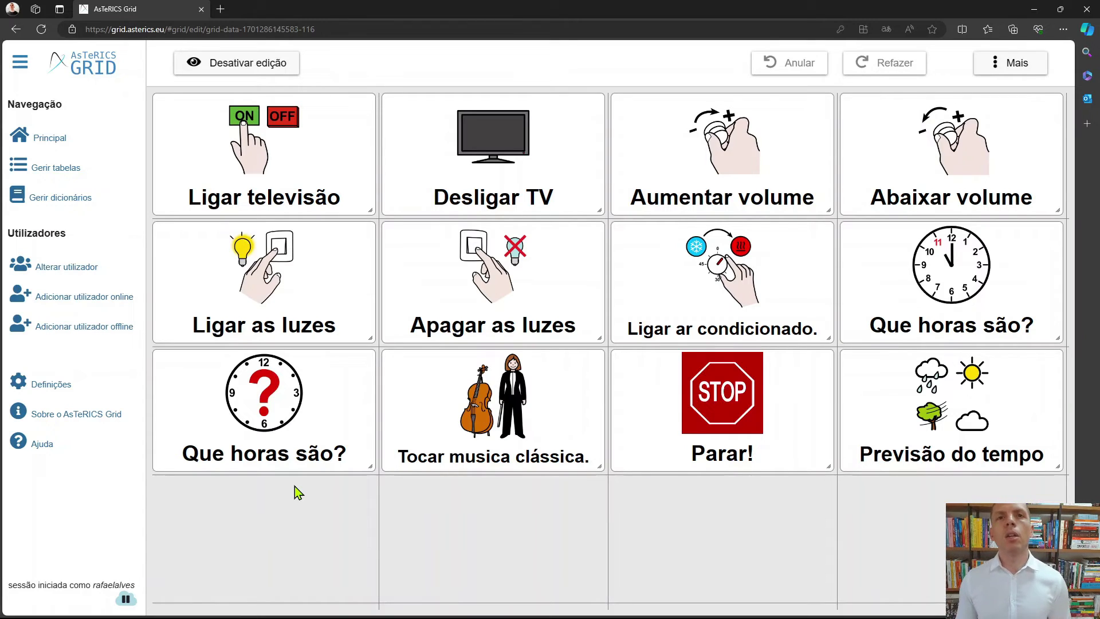
right_click(321, 528)
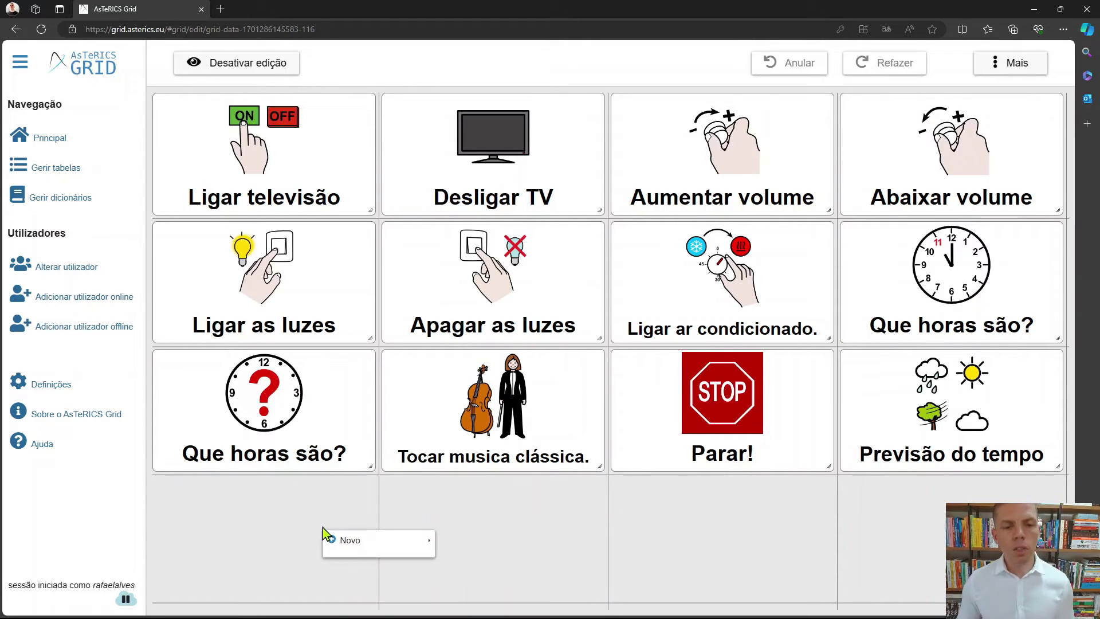
right_click(253, 509)
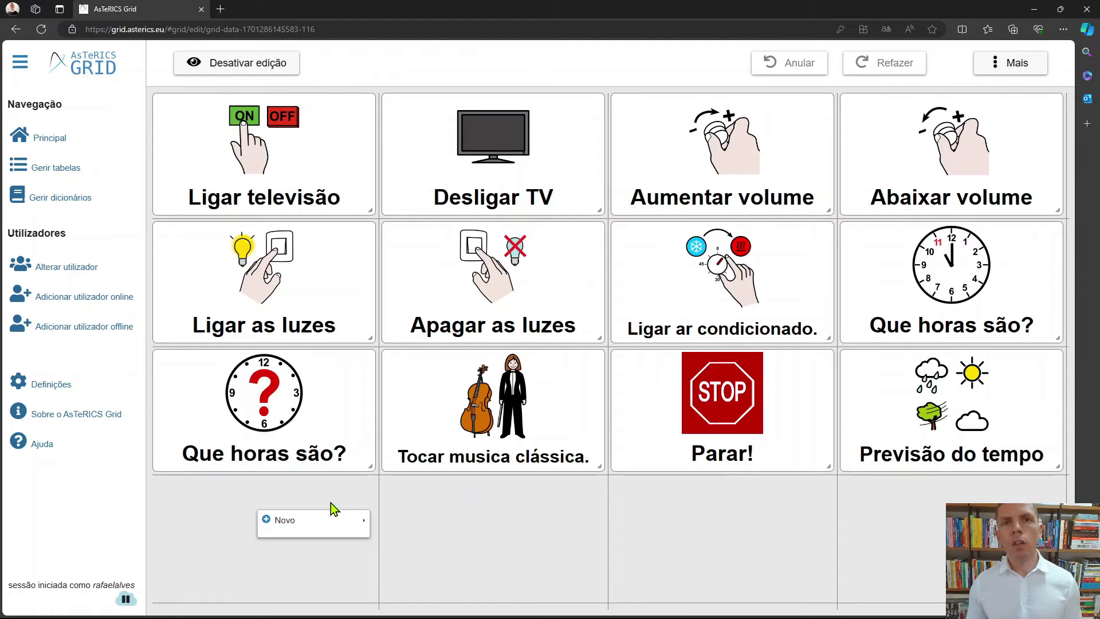
mouse_move(272, 519)
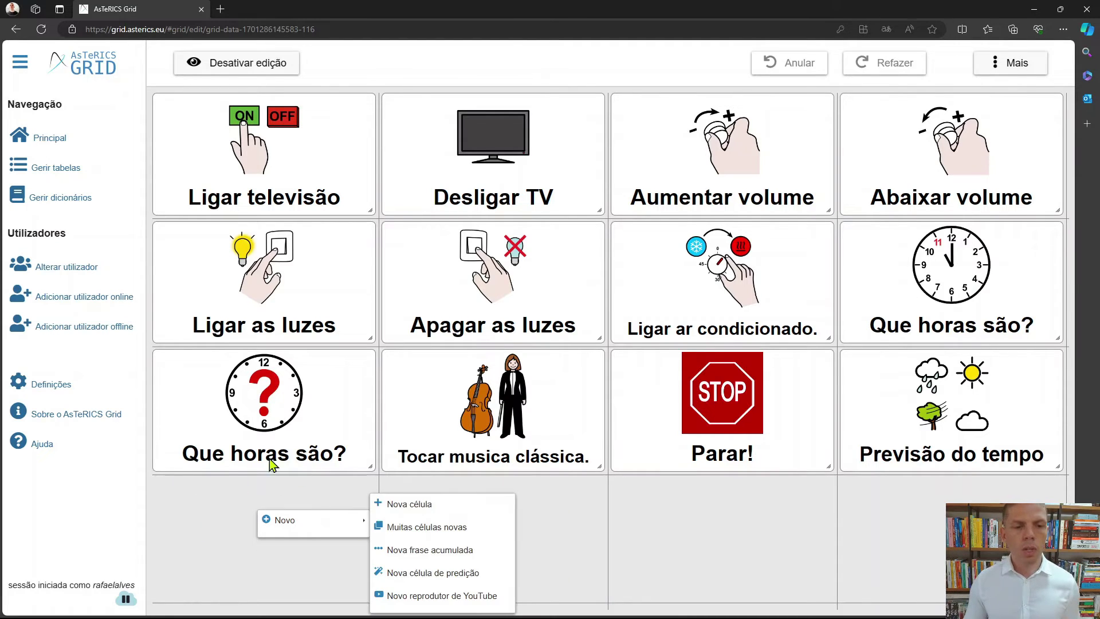
click(395, 504)
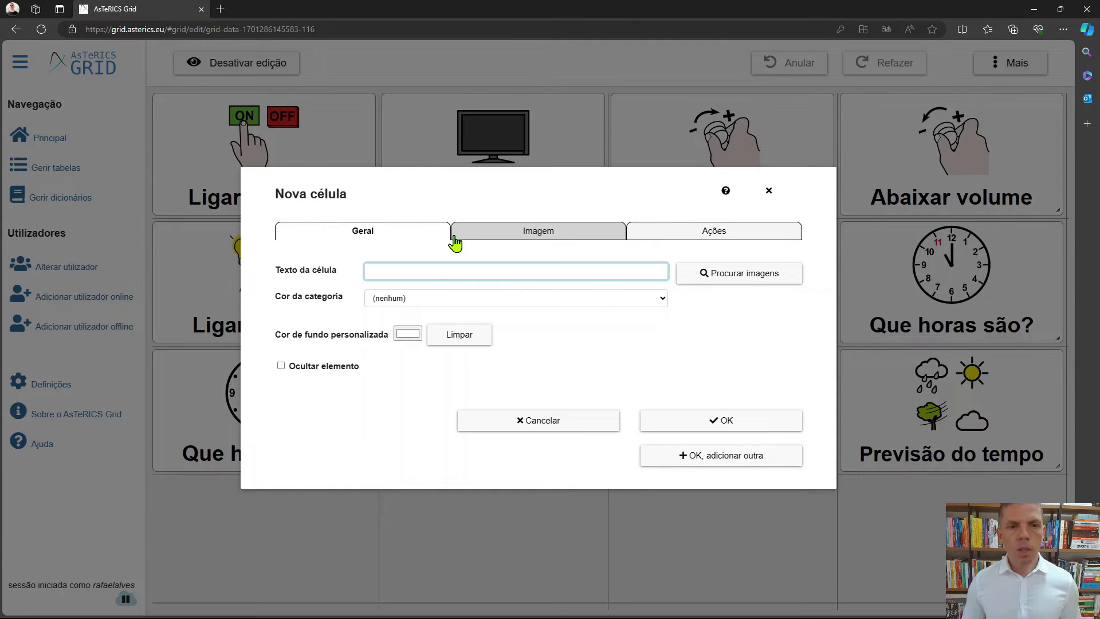
text(Sim)
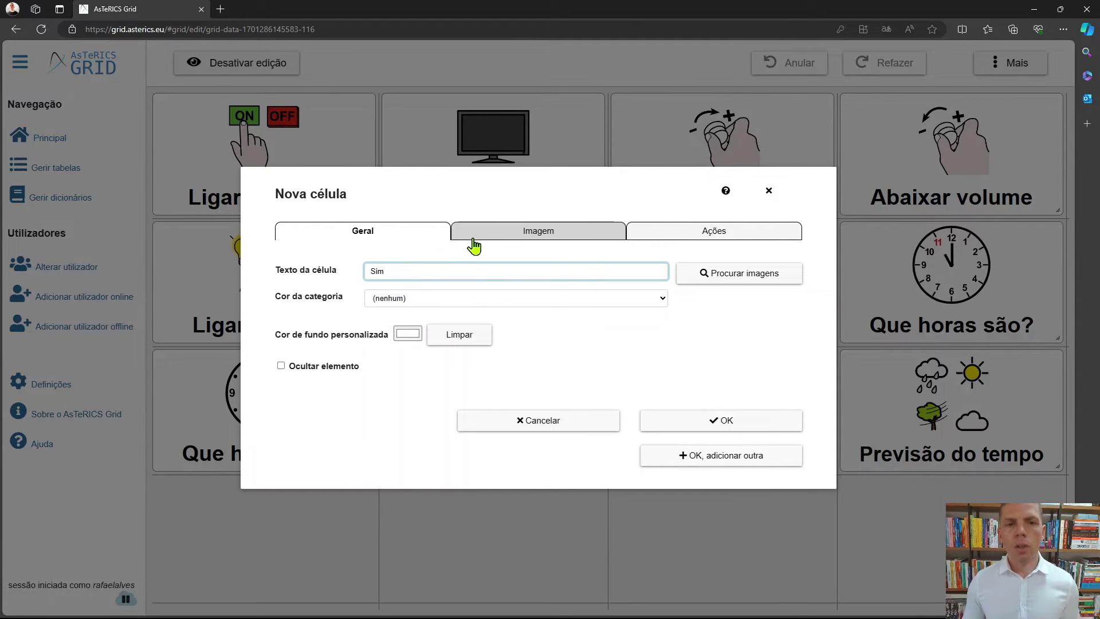
Step: Give the Sim cell the green check mark image from a search for "sim", check its Falar etiqueta action, and save it
click(505, 241)
click(394, 351)
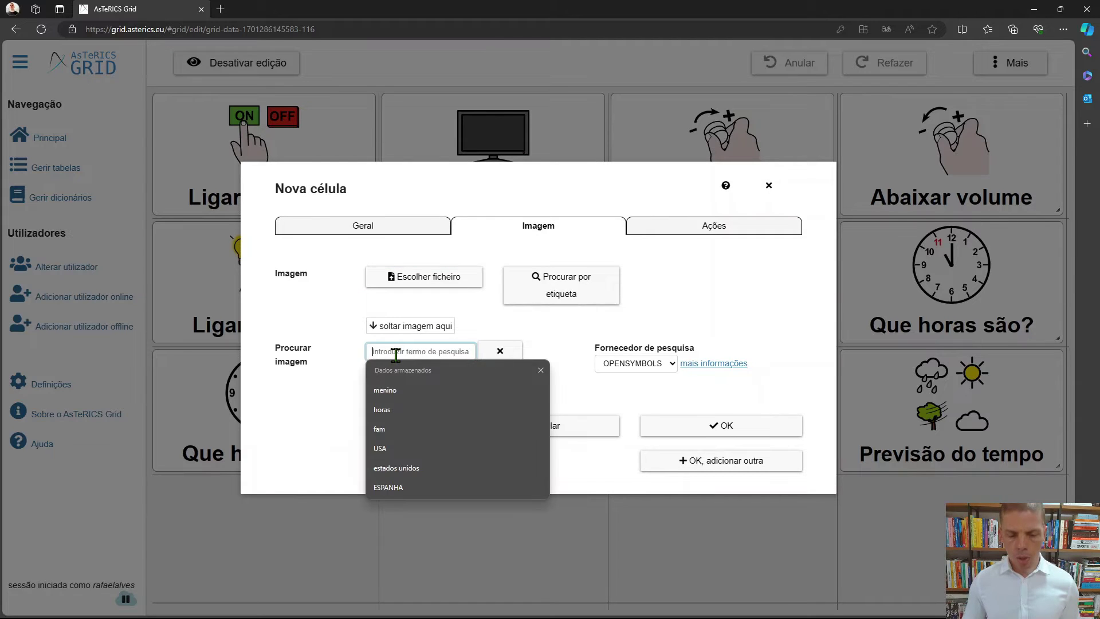
text(sim)
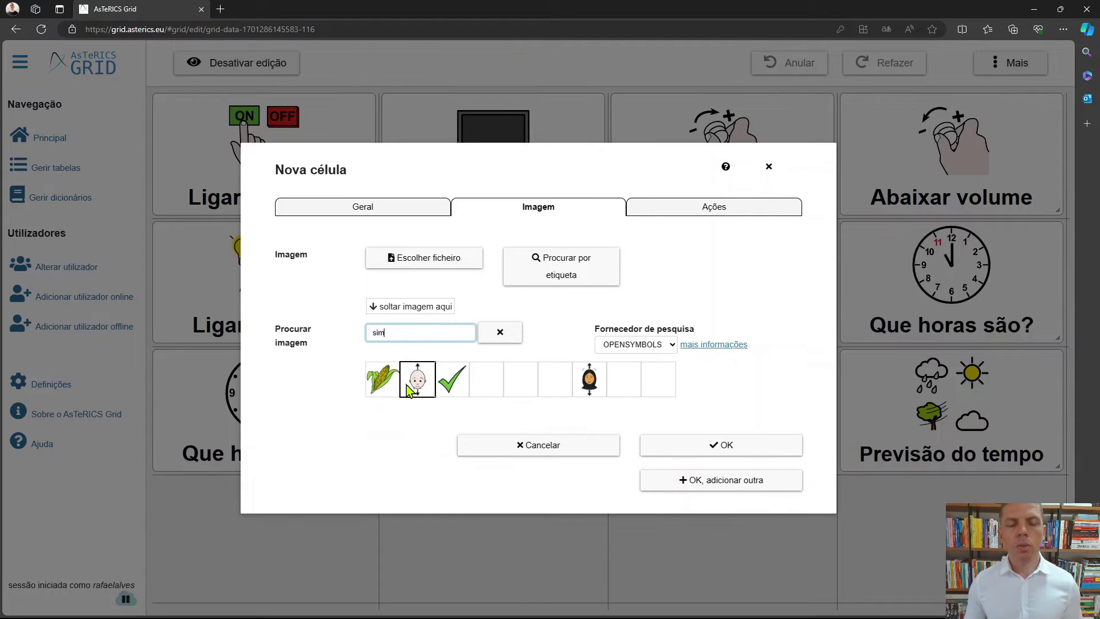
click(449, 380)
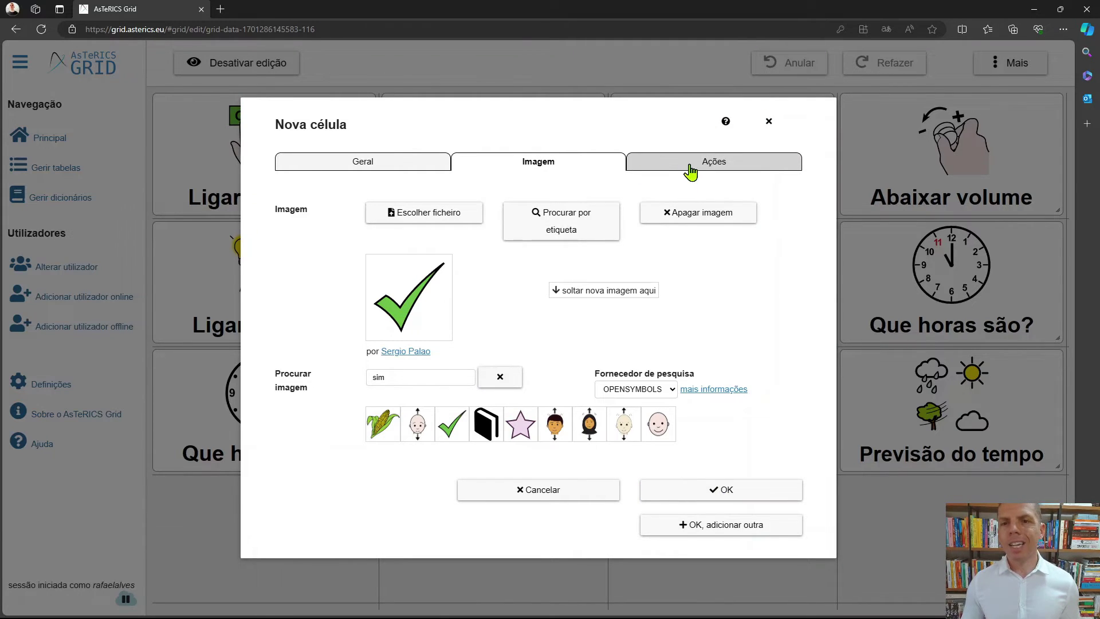
click(680, 168)
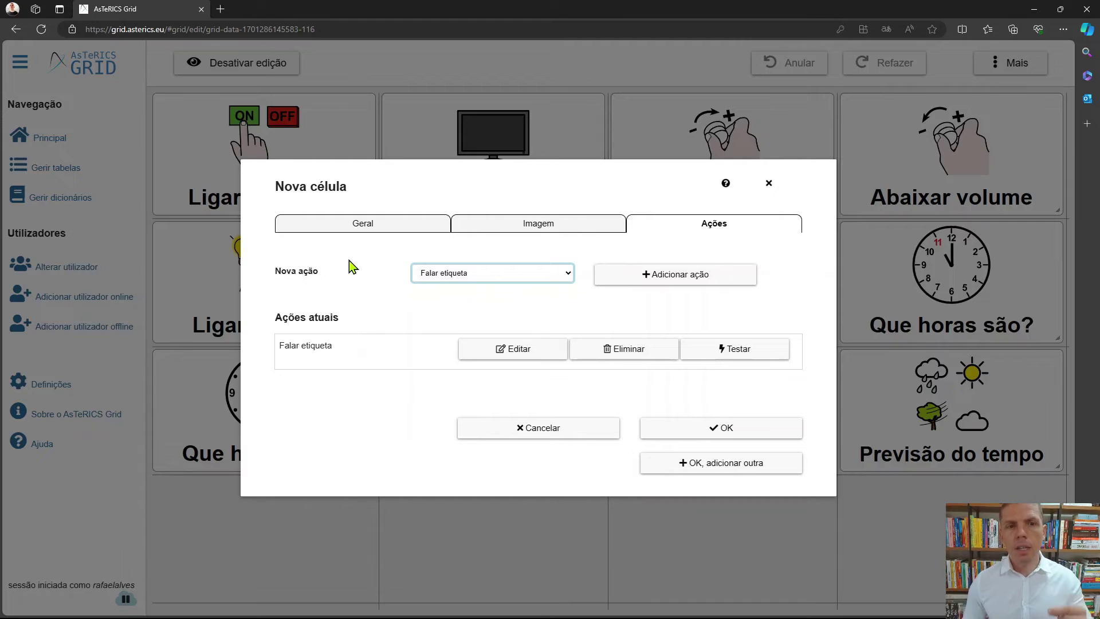
click(349, 228)
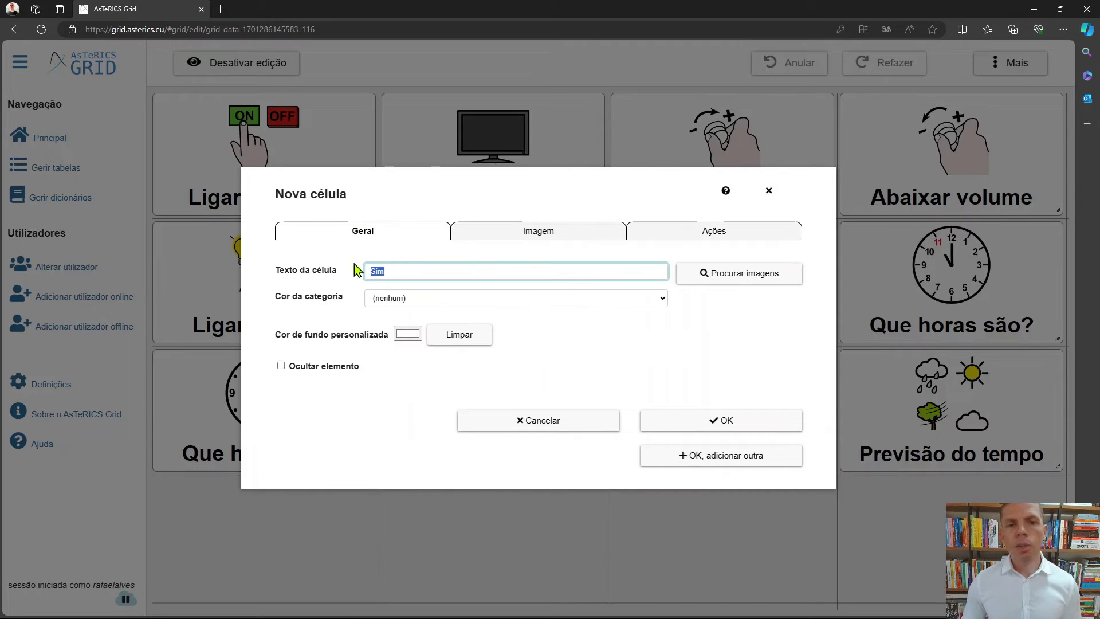
click(703, 234)
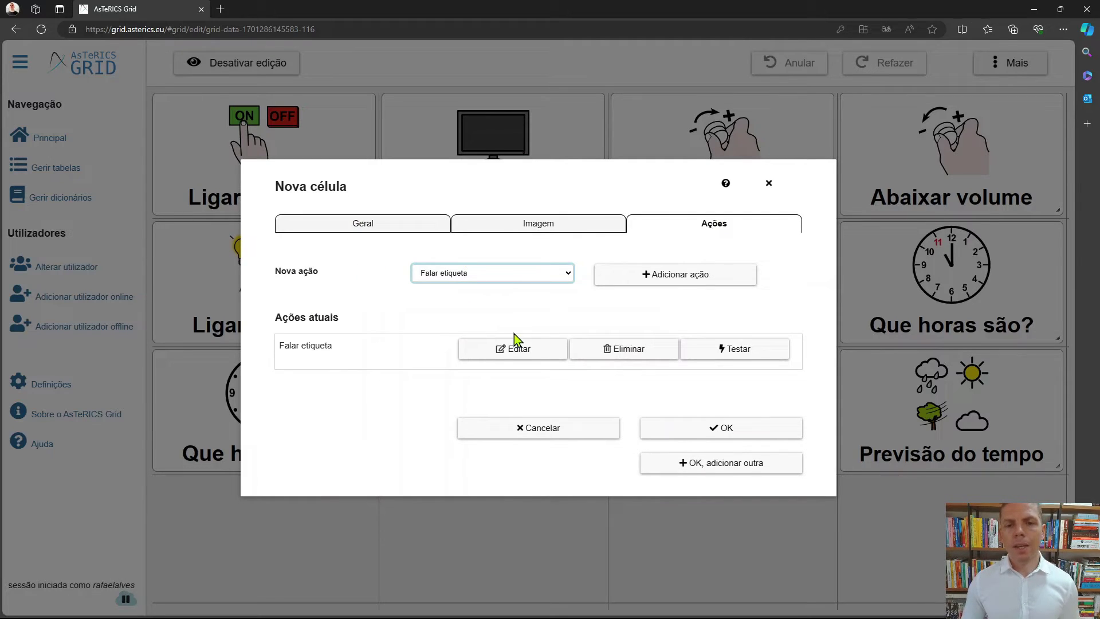
click(716, 429)
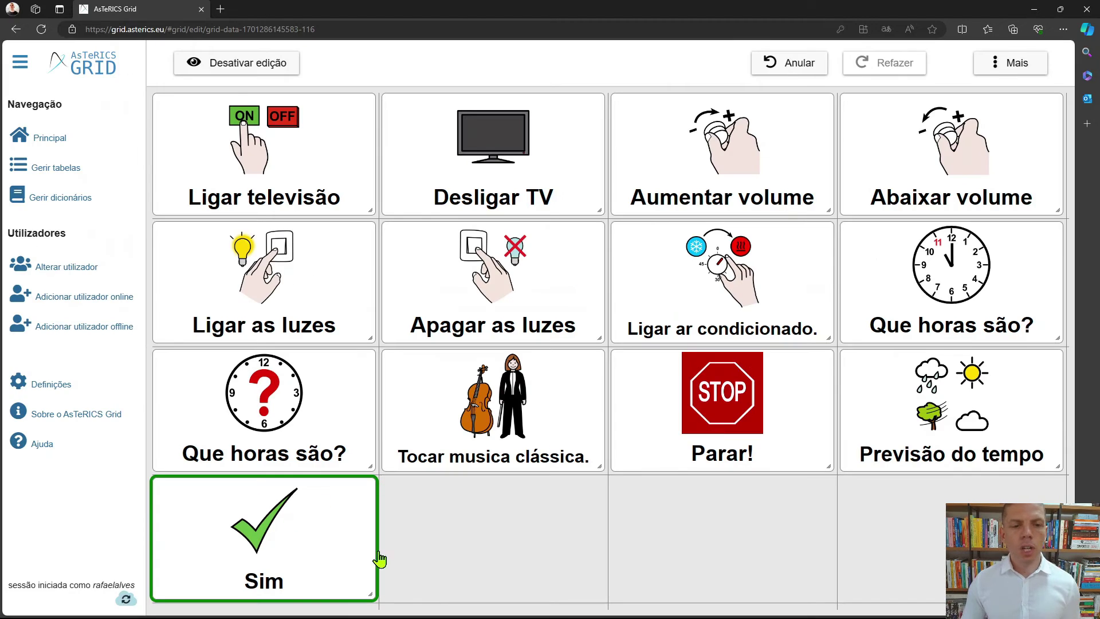
Step: Start a new cell in the empty slot beside Sim and set its text to "Não"
right_click(463, 517)
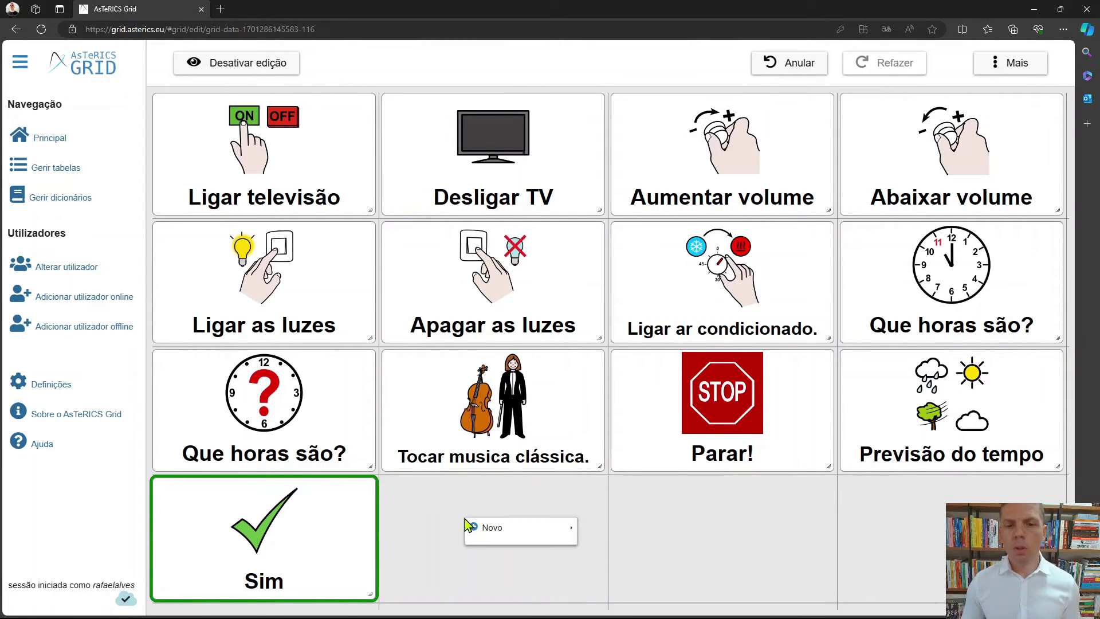
mouse_move(530, 535)
click(659, 507)
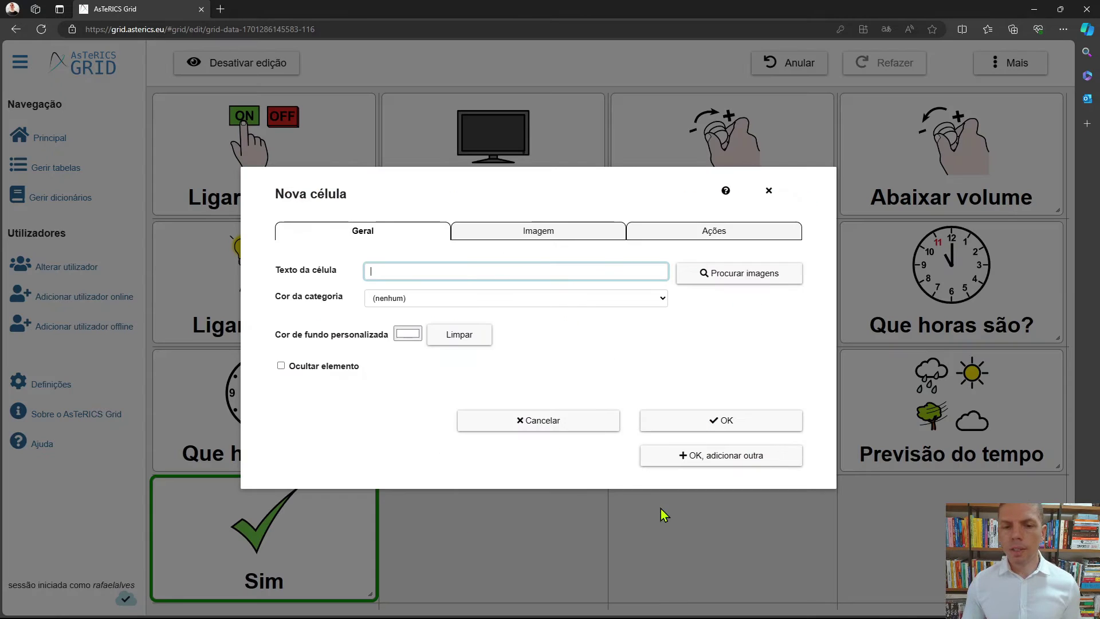
click(453, 270)
text(N)
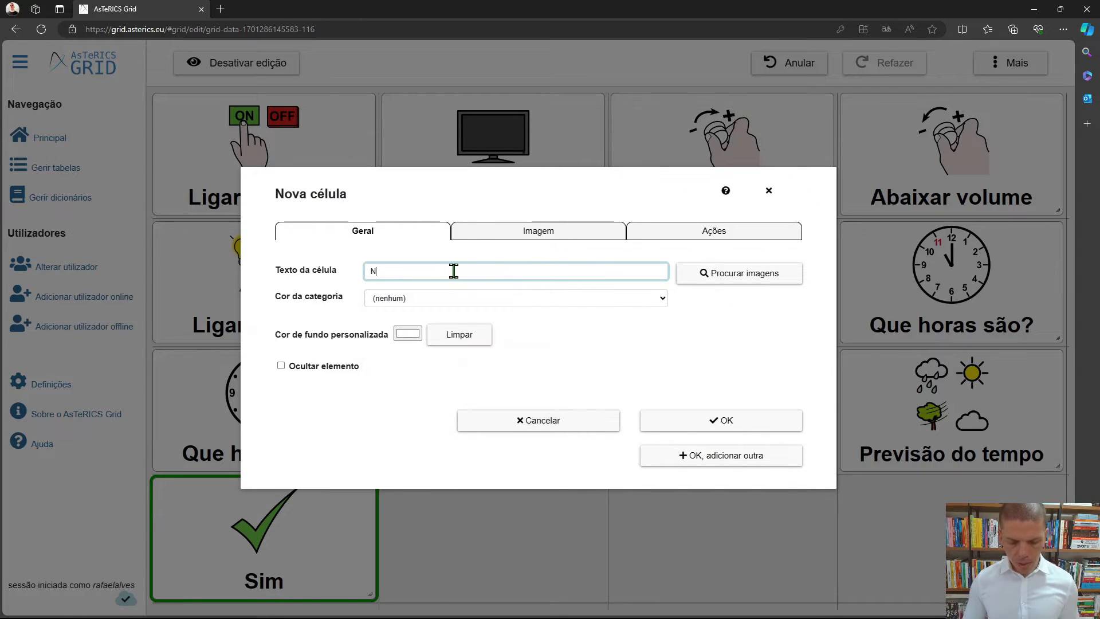
text(~ao)
key(BackSpace)
key(BackSpace)
key(BackSpace)
text(~ao)
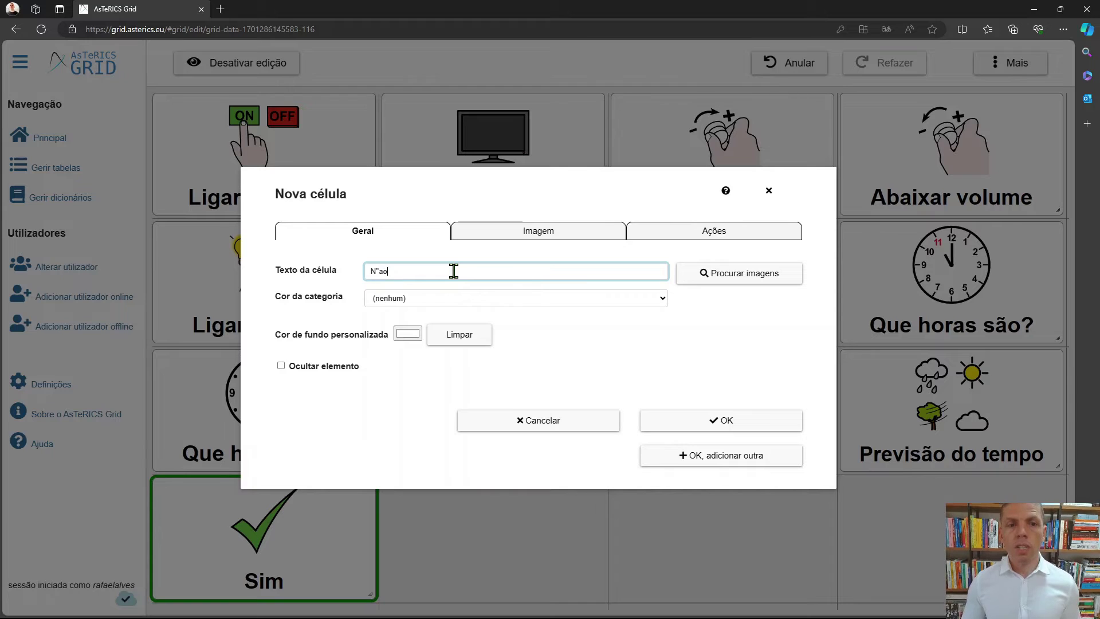
key(BackSpace)
key(BackSpace)
key(BackSpace)
key(alt+space)
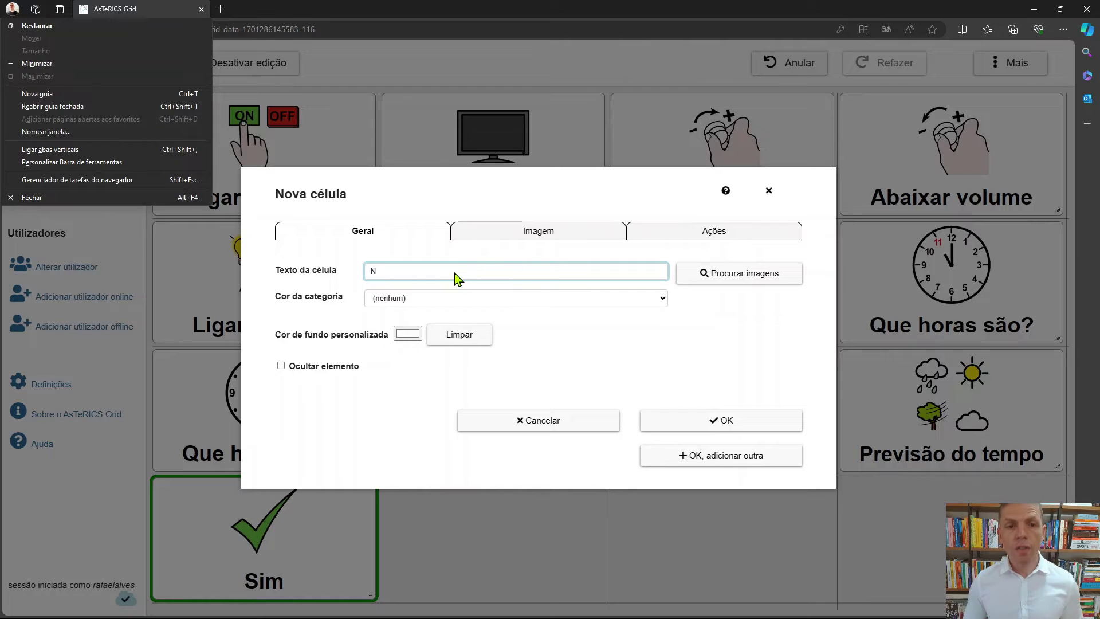
key(Escape)
text(ão)
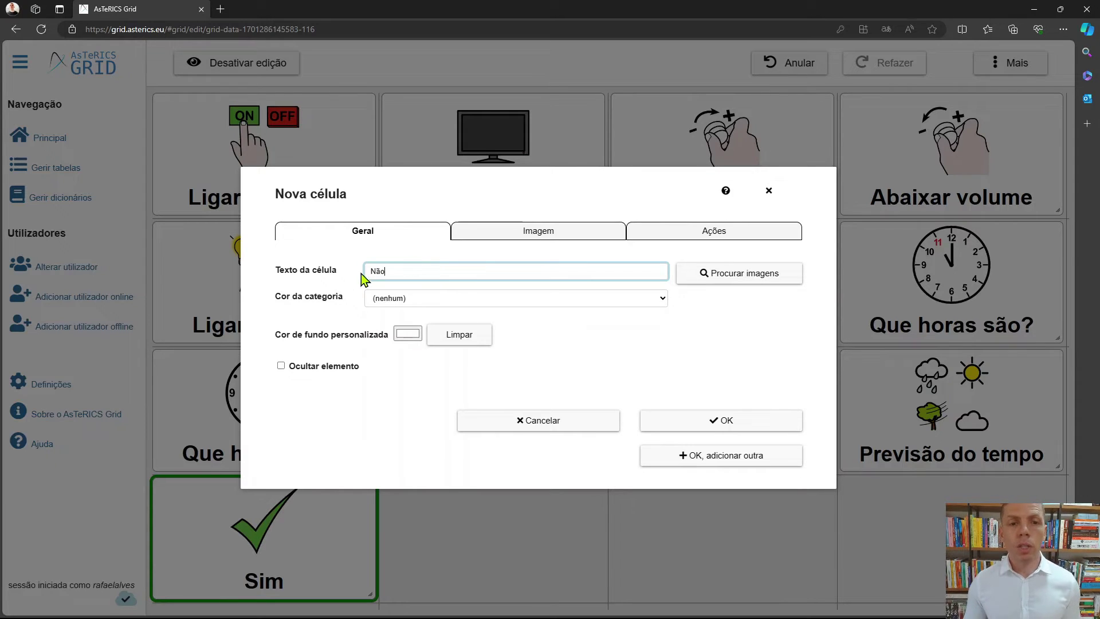
Step: Give the Não cell the red X image from a search for "Não" and save the cell
click(726, 231)
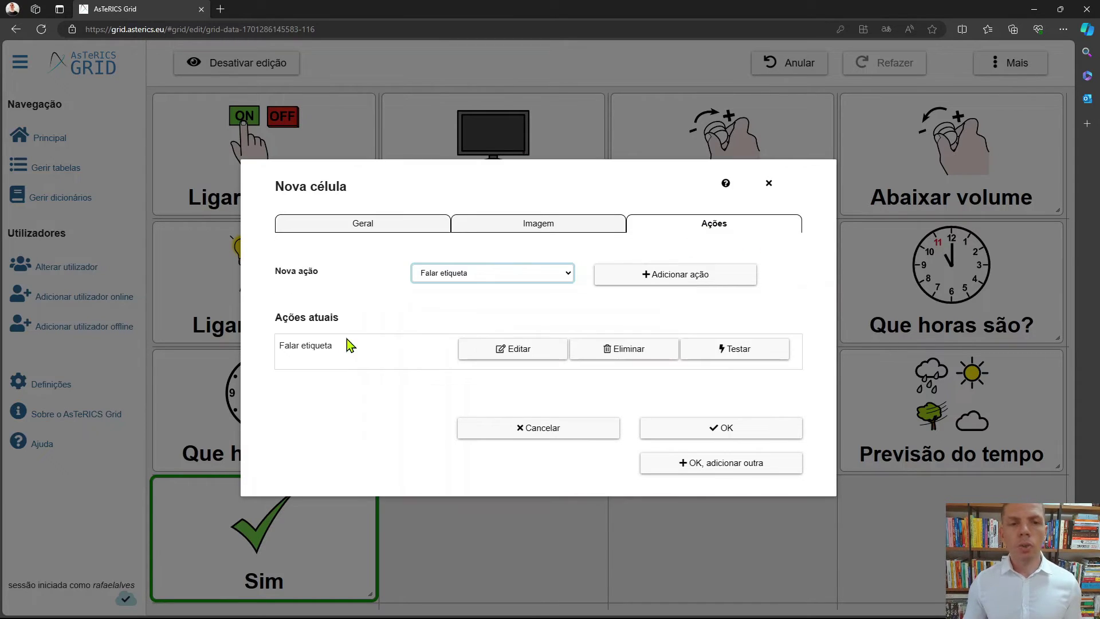
click(515, 229)
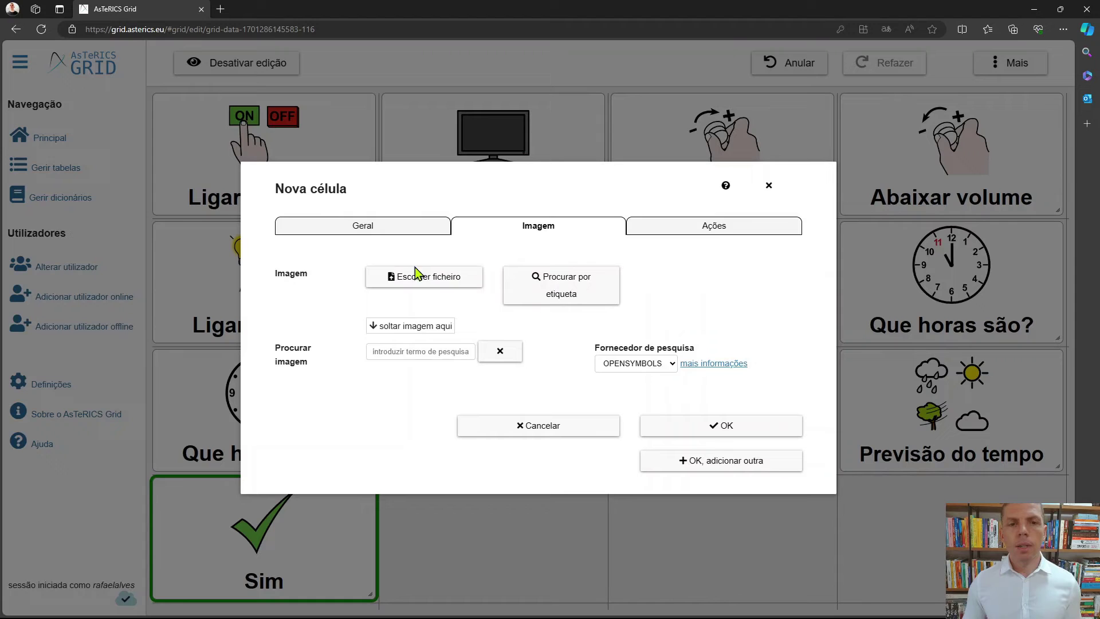
click(392, 345)
text(Não)
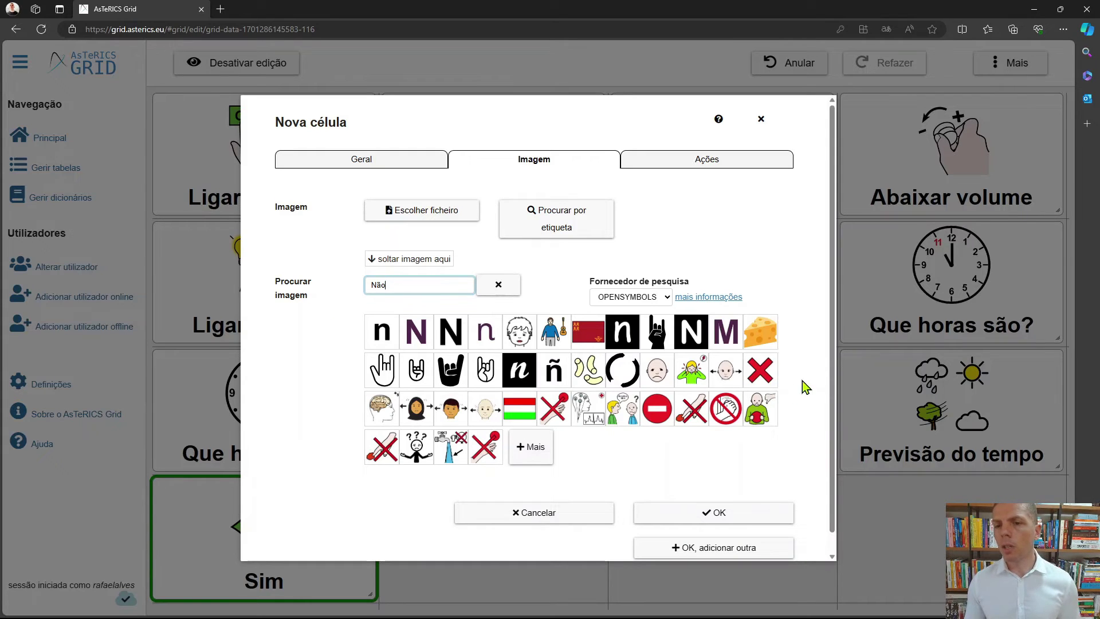
click(753, 372)
scroll(662, 500, down, 2)
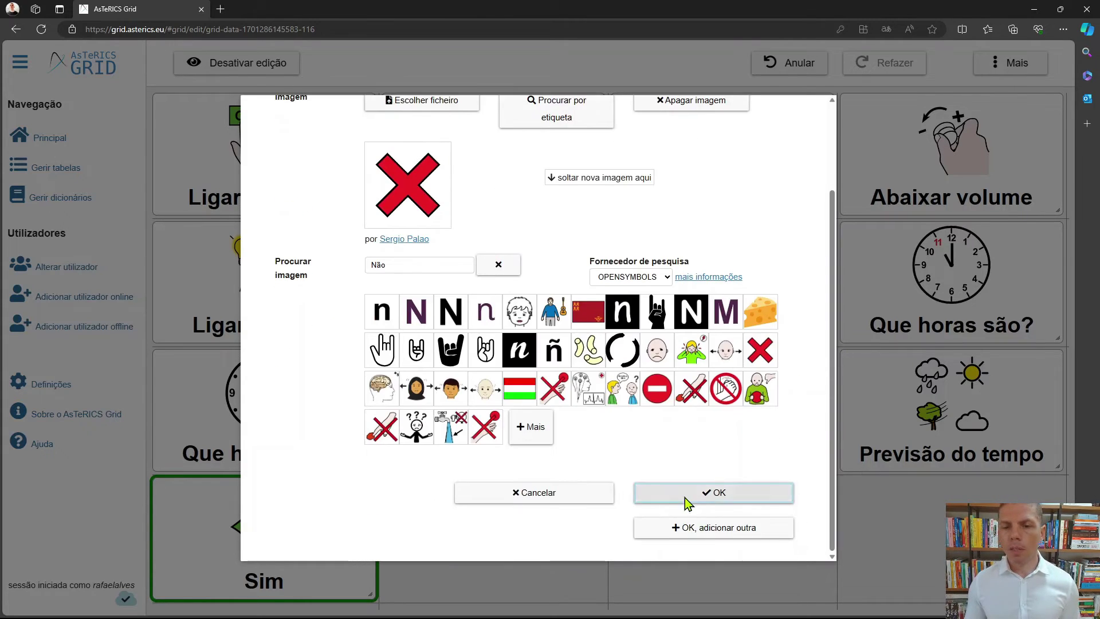
click(687, 494)
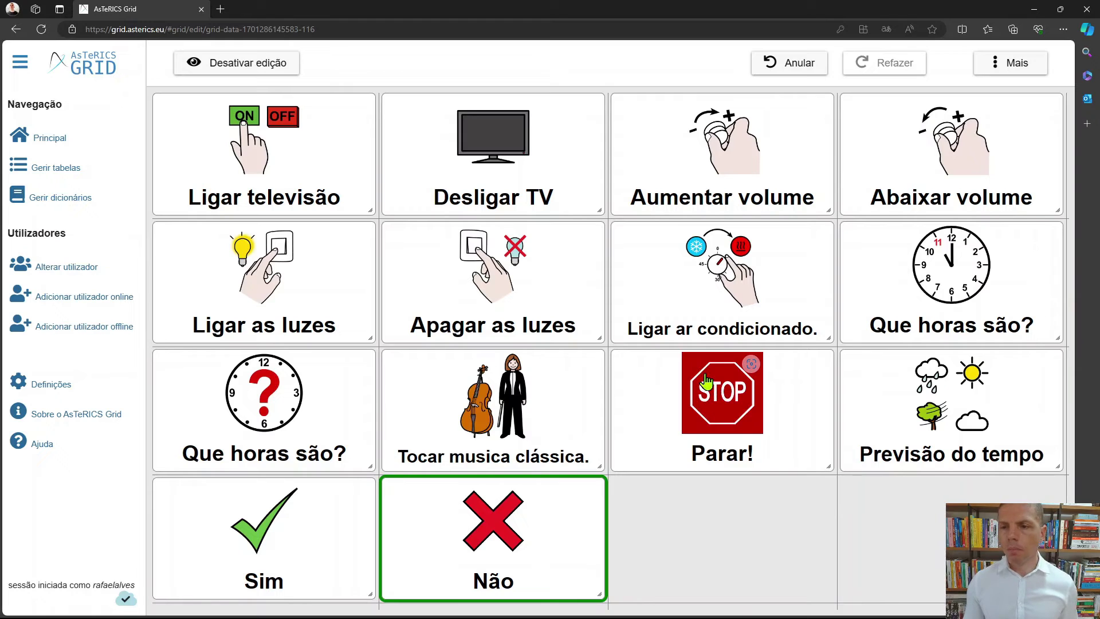
Step: Move Parar! beside Não, the question-mark clock cell to the end of row two, and Ligar ar condicionado to the start of row three
drag(706, 383, 708, 519)
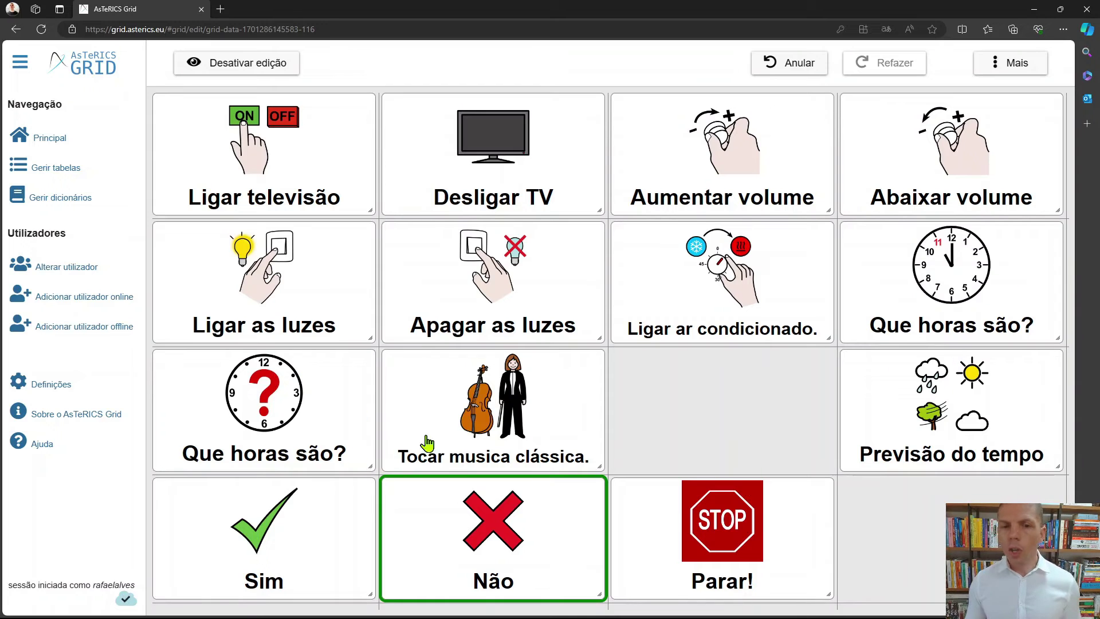
drag(254, 414, 951, 293)
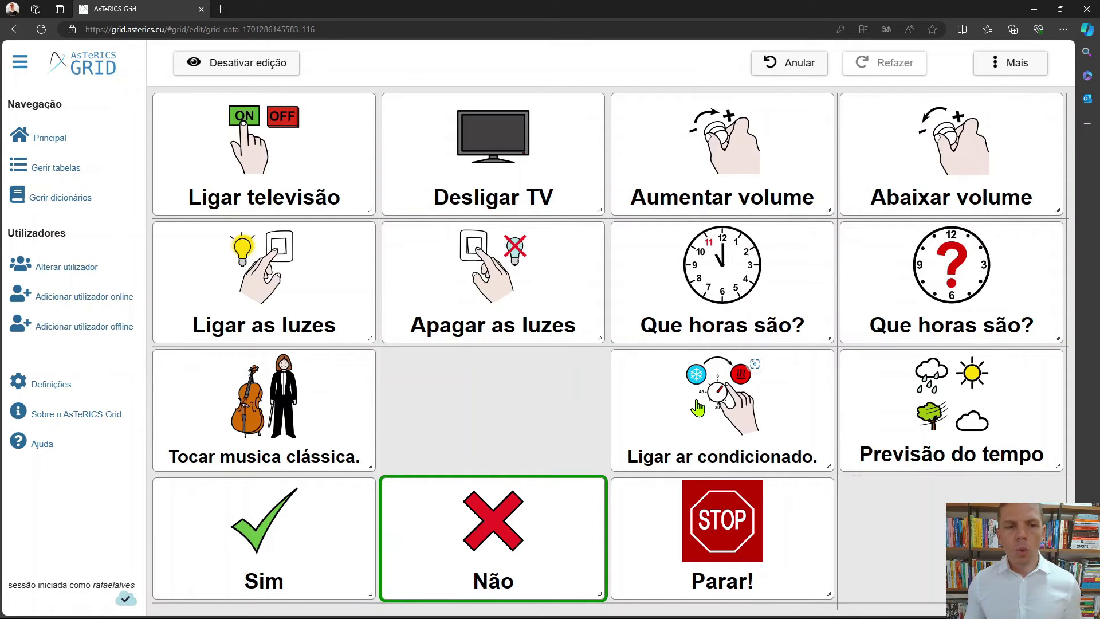
drag(698, 408, 247, 408)
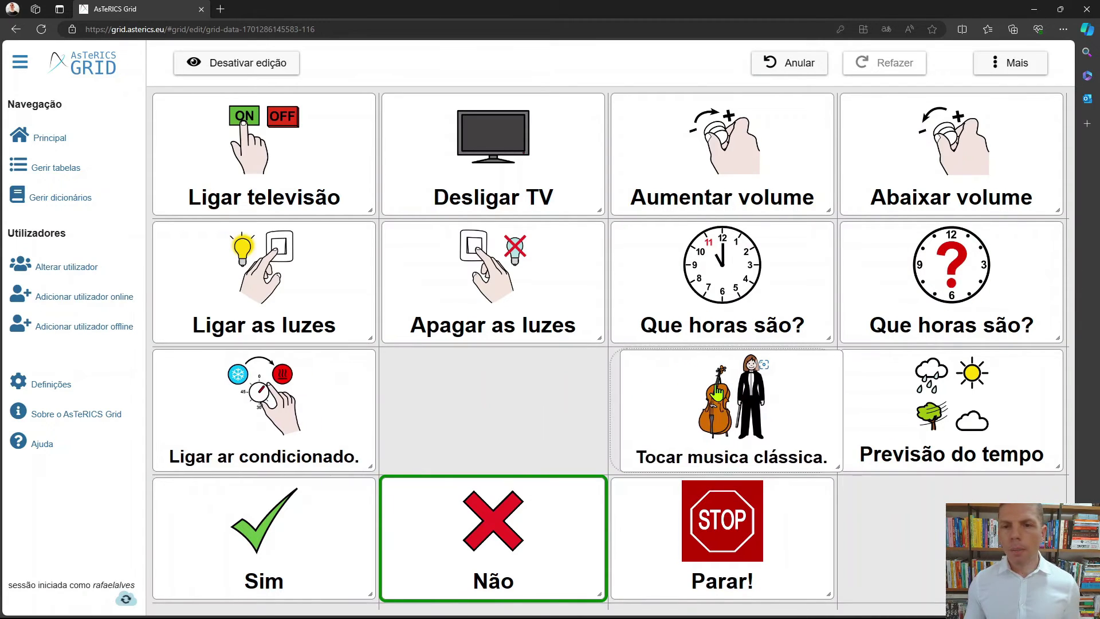
Step: Move Tocar musica clássica to row two, column three, and the plain clock cell to row three, column two
drag(707, 309, 719, 447)
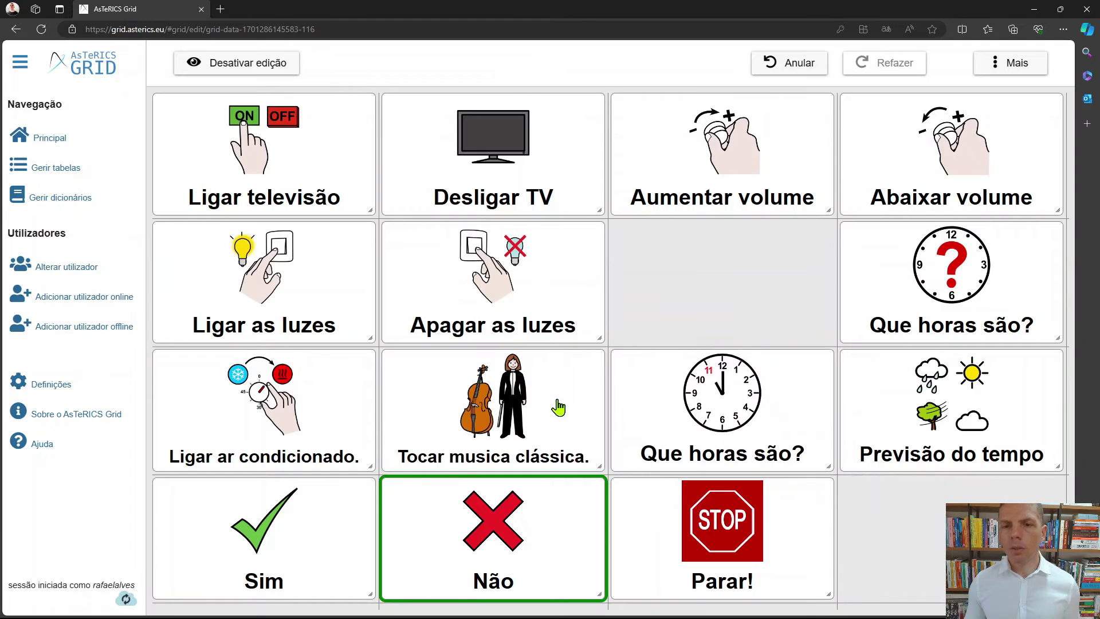
drag(558, 408, 757, 291)
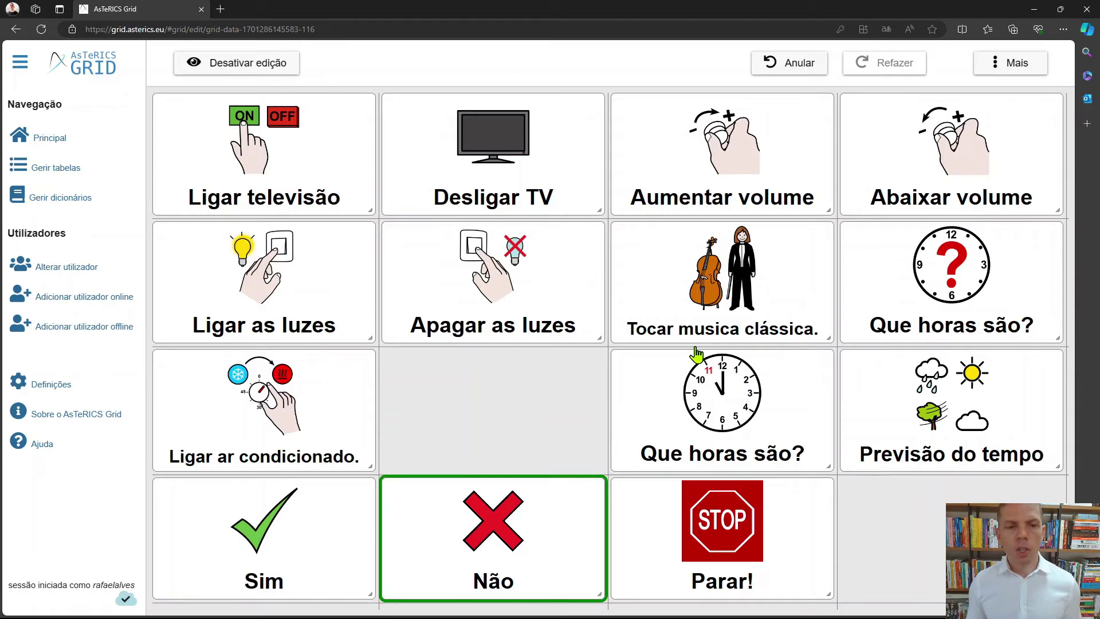
drag(696, 355, 466, 356)
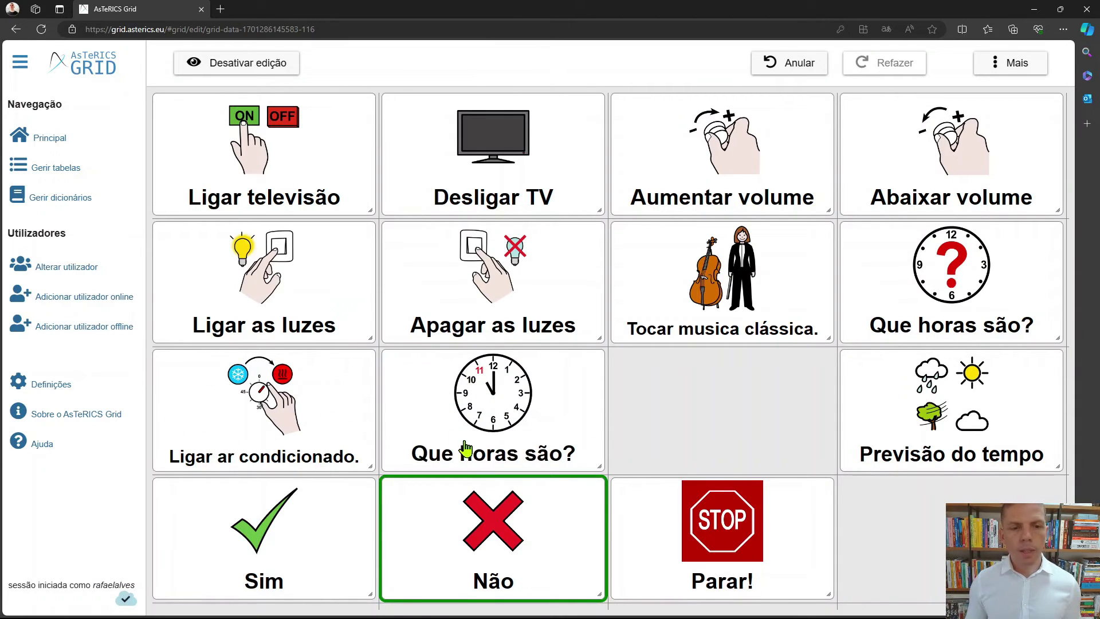
Step: Change the text of the plain clock cell in row three to "Desligar ar condicionado"
right_click(504, 417)
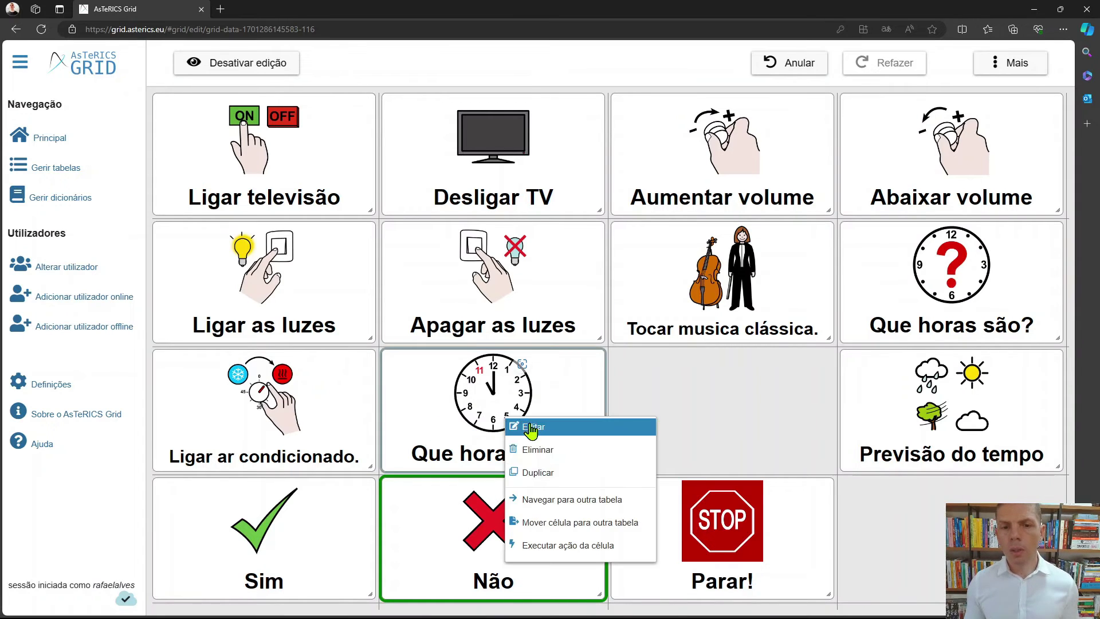
click(531, 429)
text(Des)
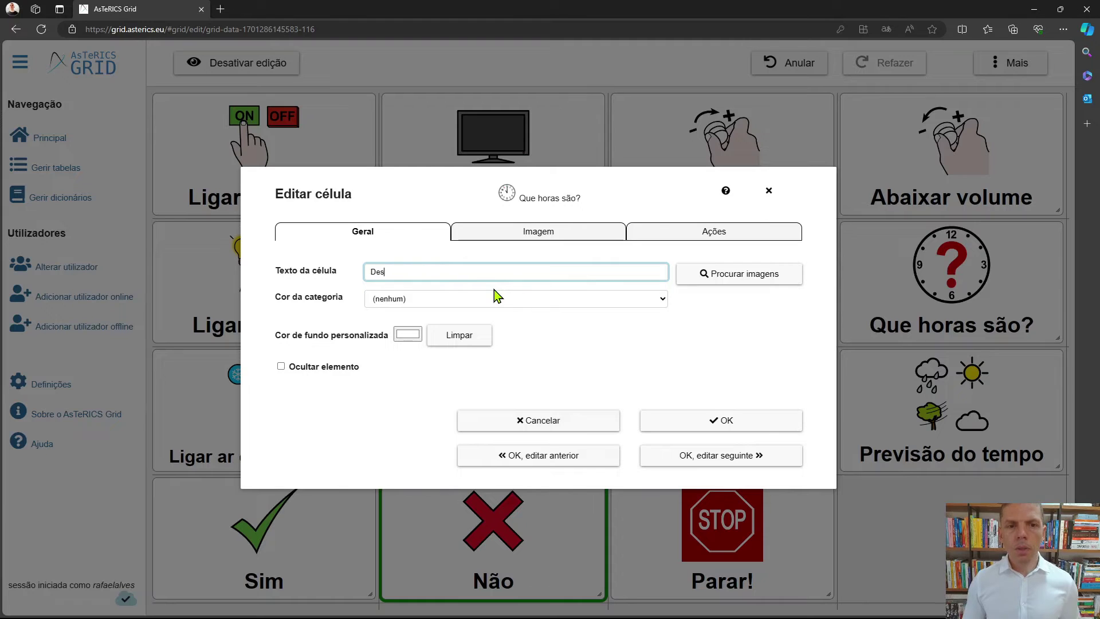
text(ligar ar co)
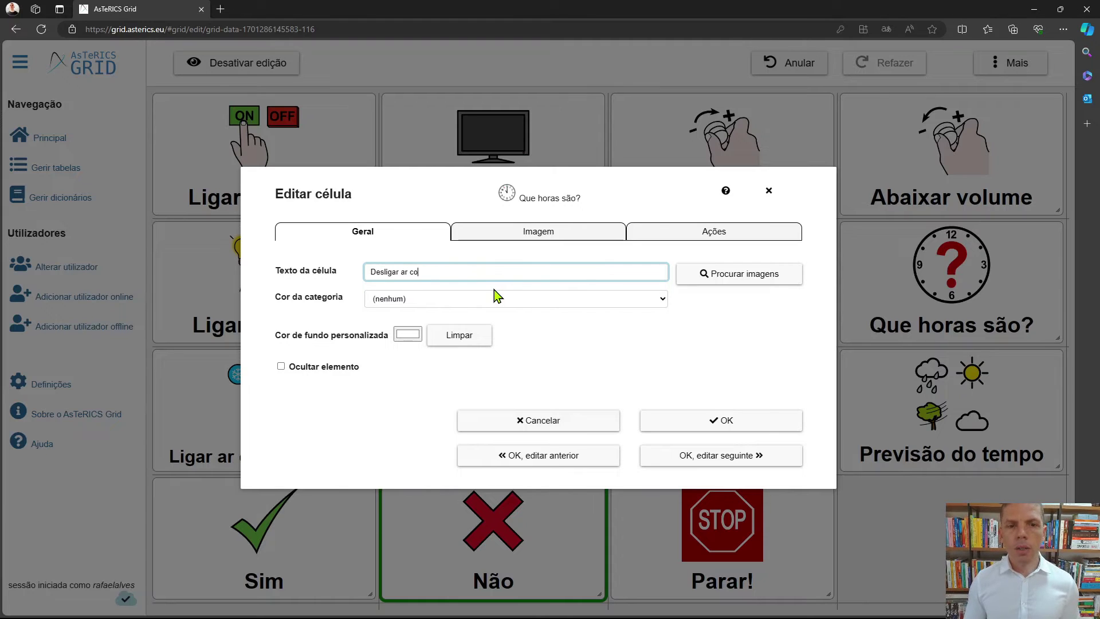
text(ndicoio)
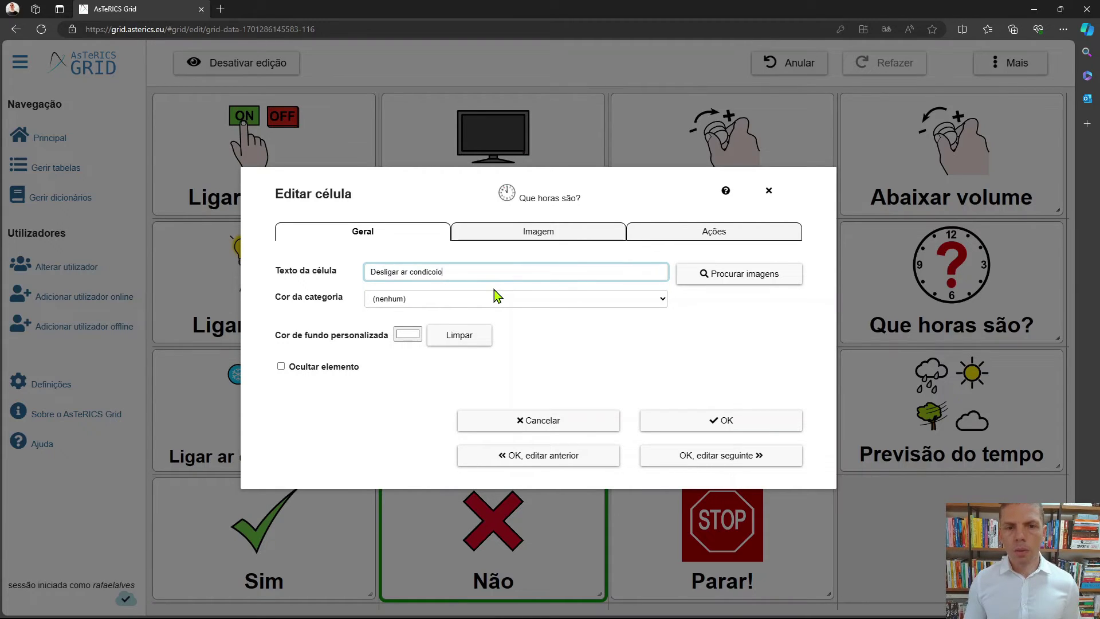
key(BackSpace)
key(BackSpace)
key(BackSpace)
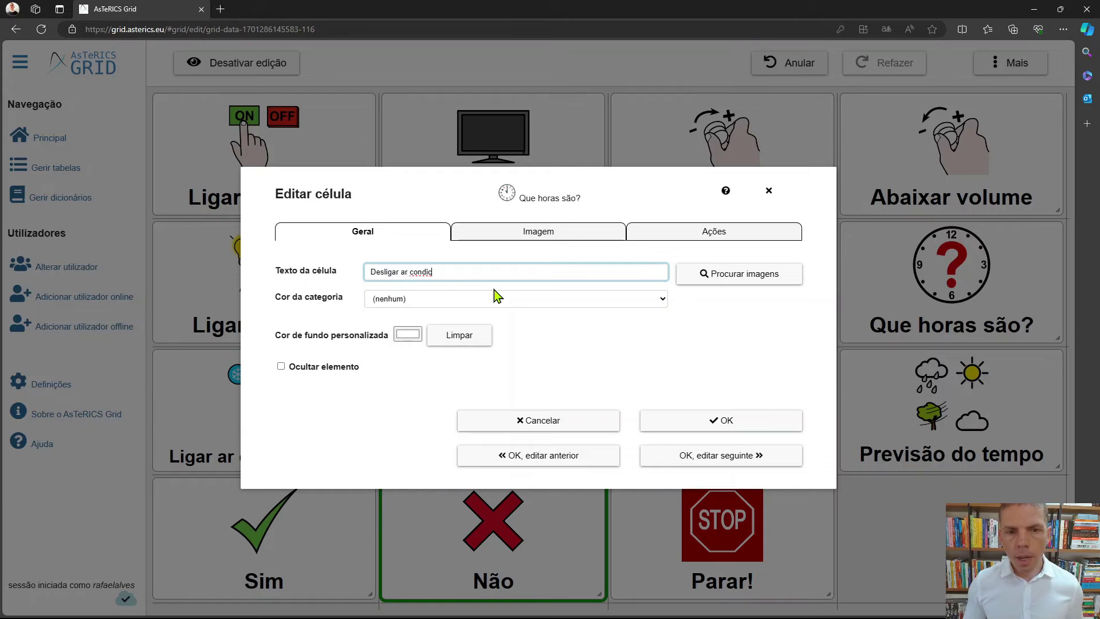
text(ionado)
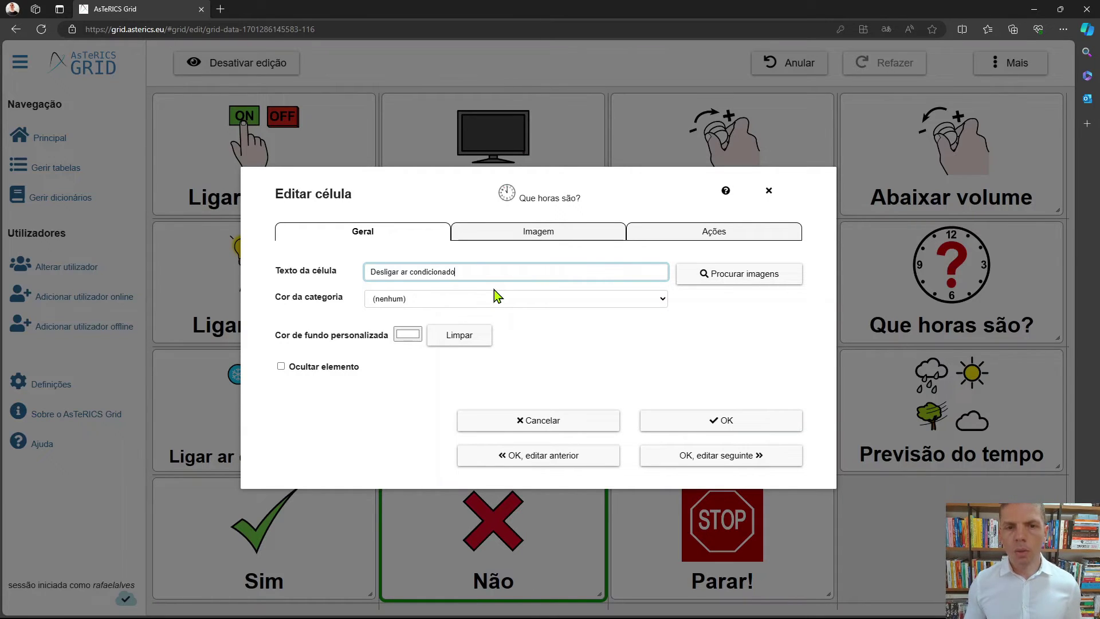
Step: Replace the cell's clock image with the hand-turning-a-knob symbol with a counter-clockwise arrow from a search for "power", and save the cell
click(530, 232)
click(445, 399)
text(desligar)
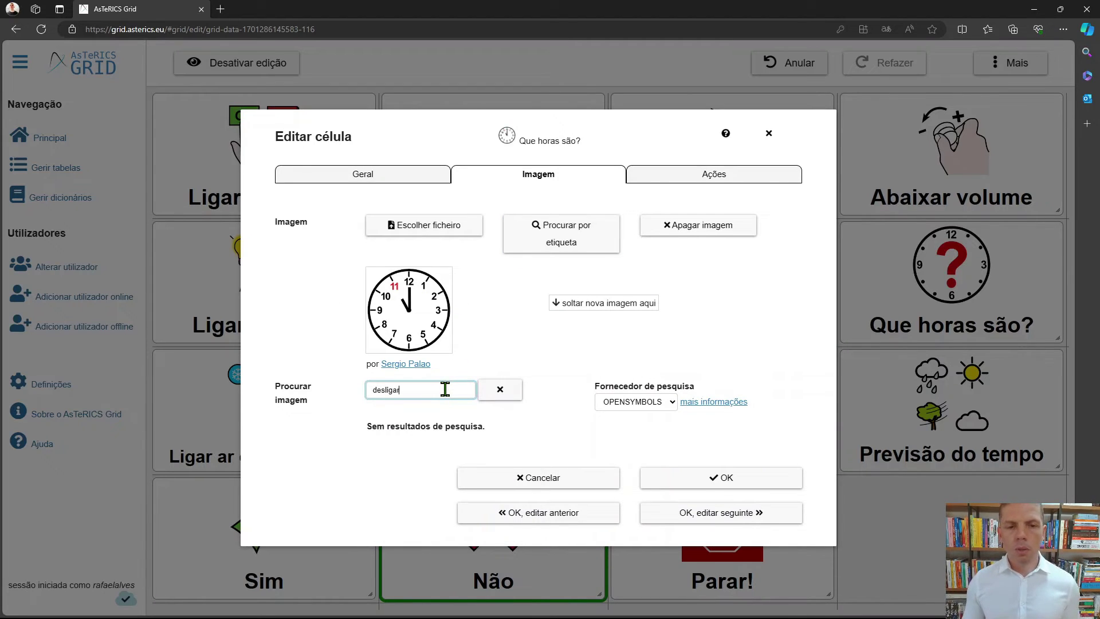
key(BackSpace)
key(BackSpace)
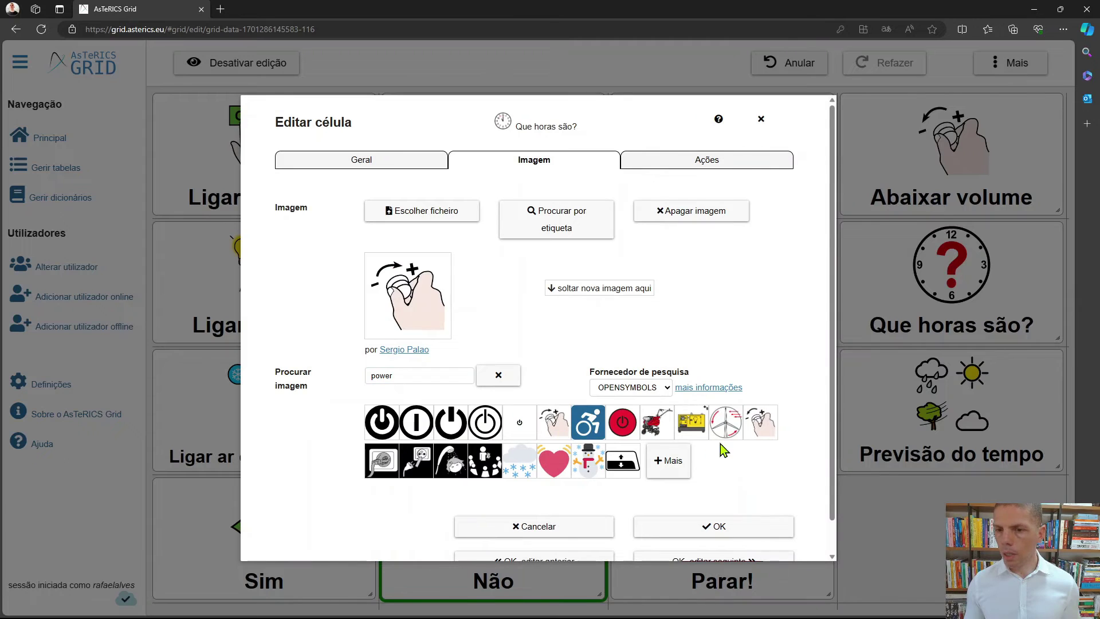
click(710, 525)
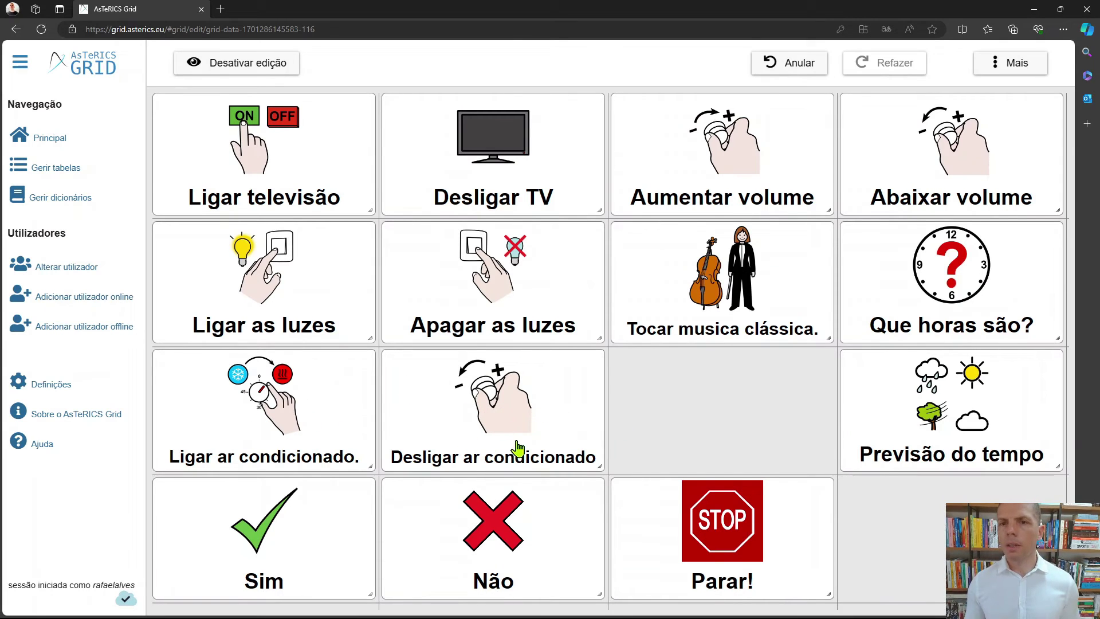
Step: Start a new cell in the empty slot beside Desligar ar condicionado and set its text to "Abrir persianas"
right_click(647, 378)
mouse_move(699, 384)
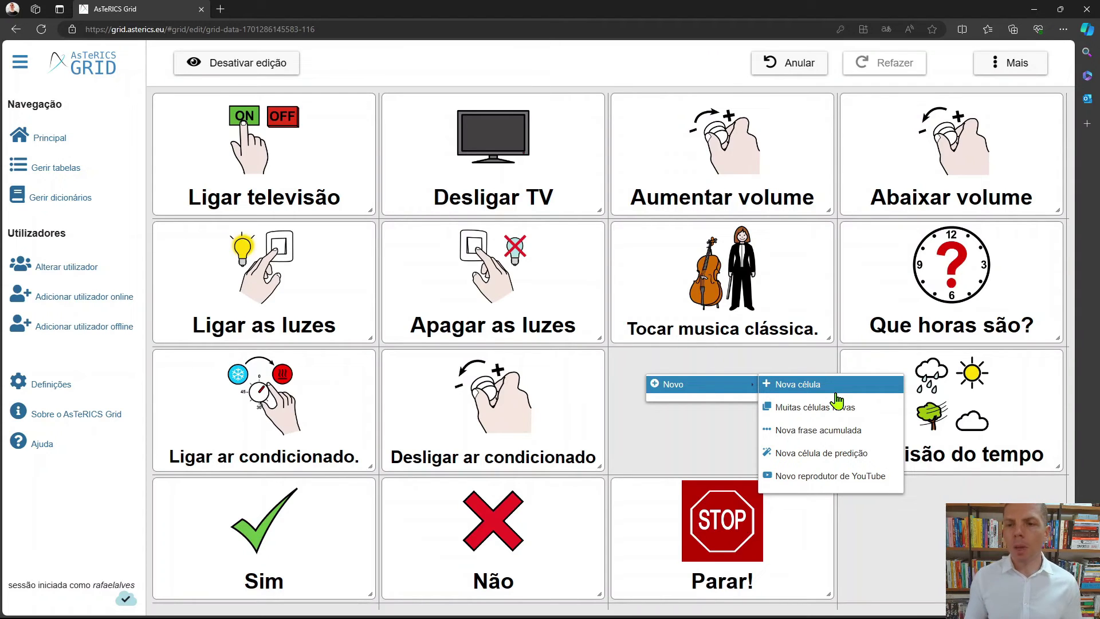
click(836, 394)
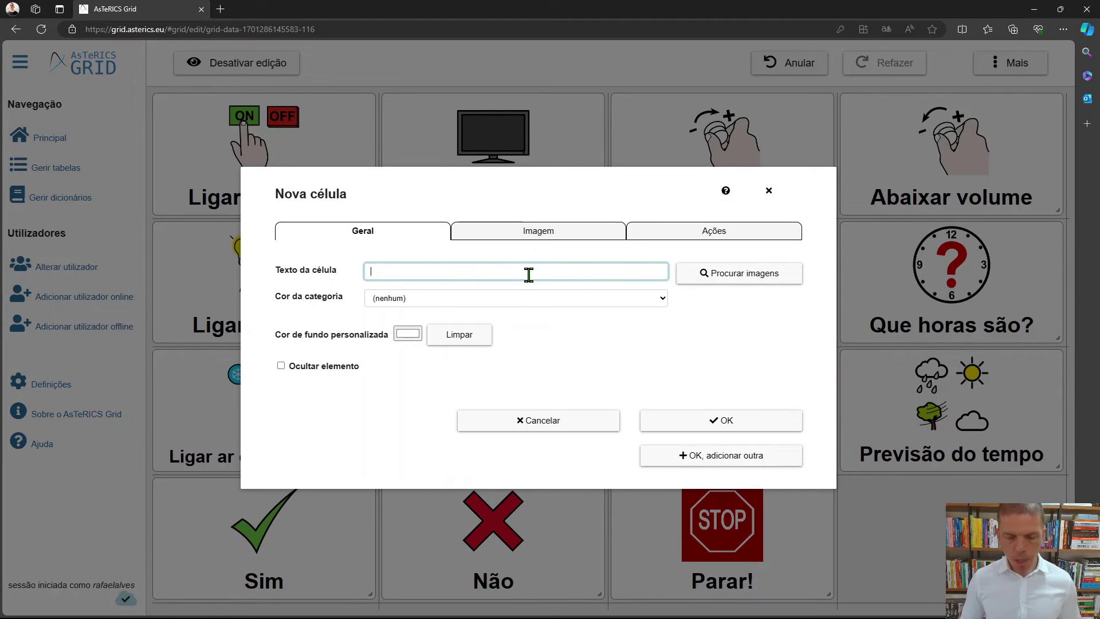
text(Abrir )
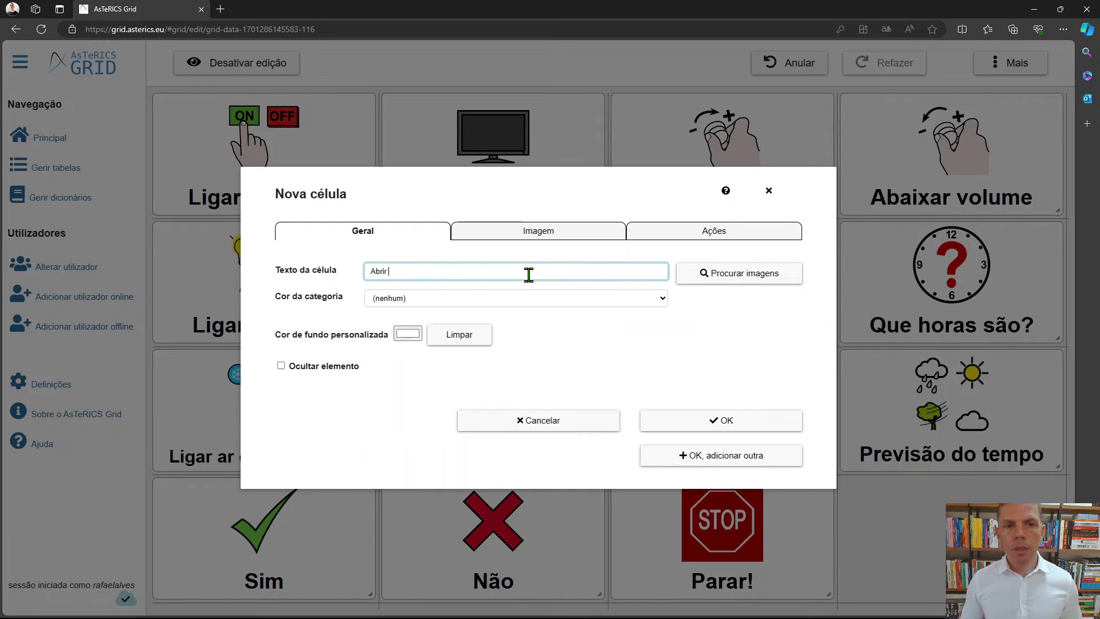
text(persianas)
Step: Give the new cell the tilted-window image with an arrow from a search for "janela" and save the cell
click(520, 232)
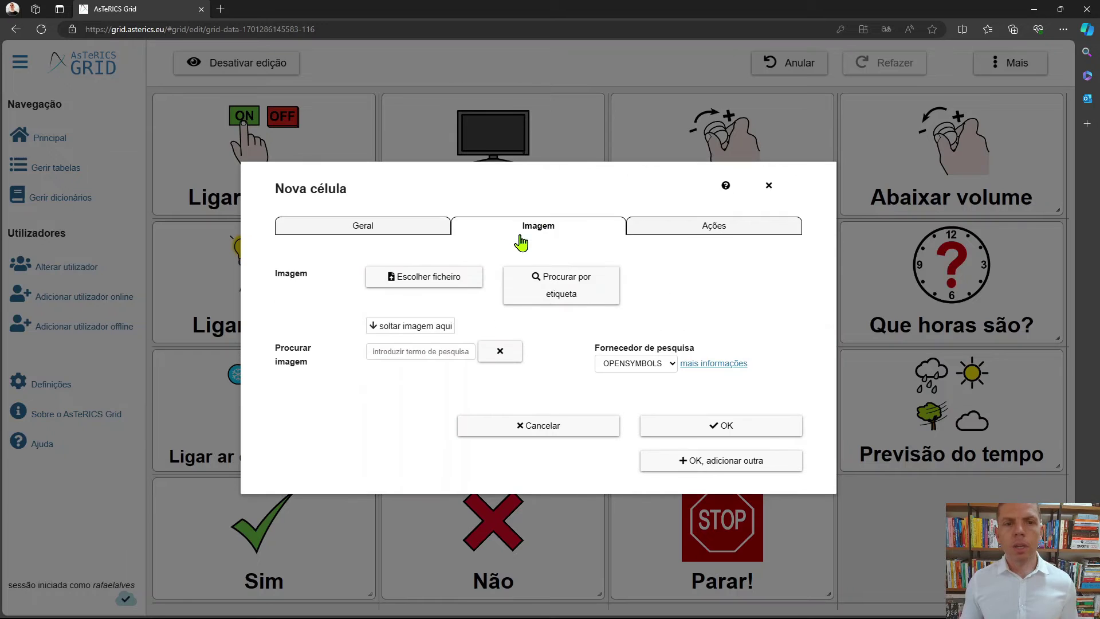
click(429, 355)
text(janela)
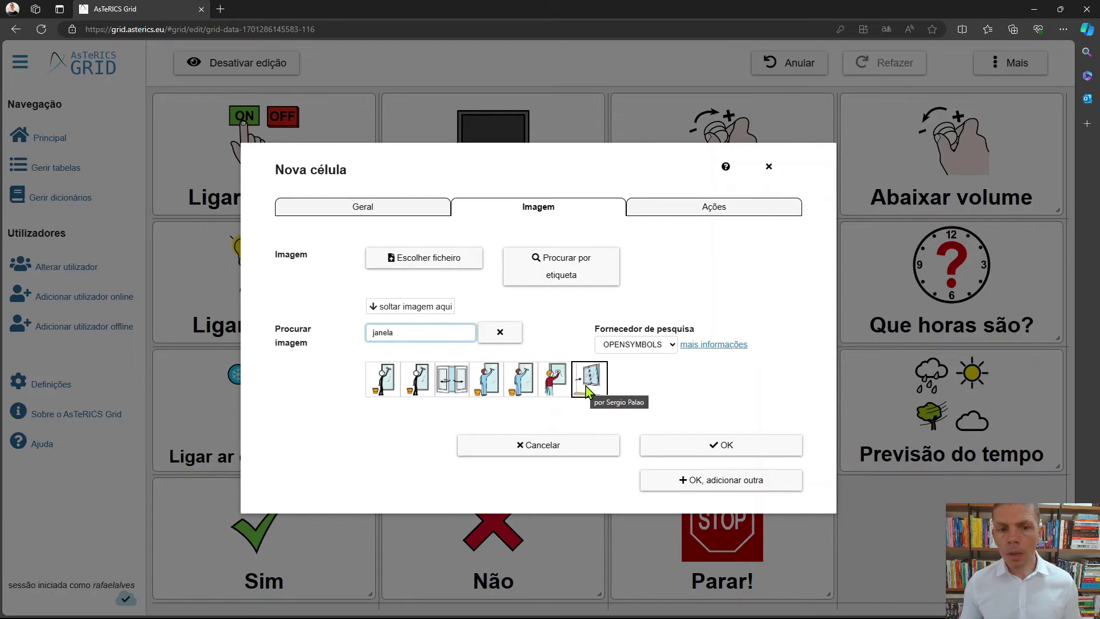
click(586, 386)
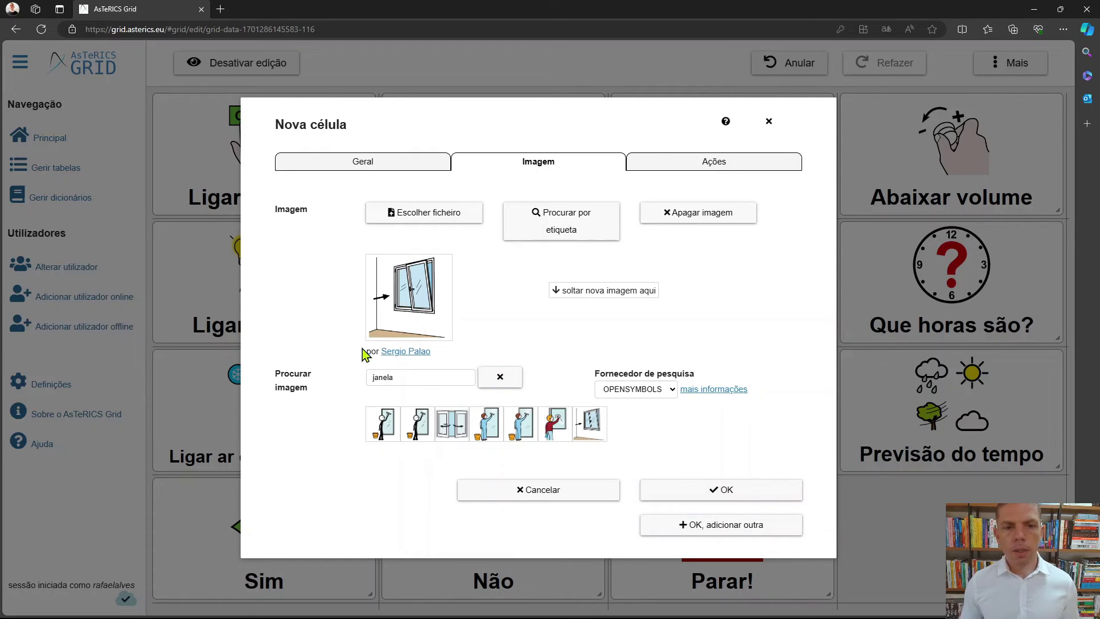
click(737, 492)
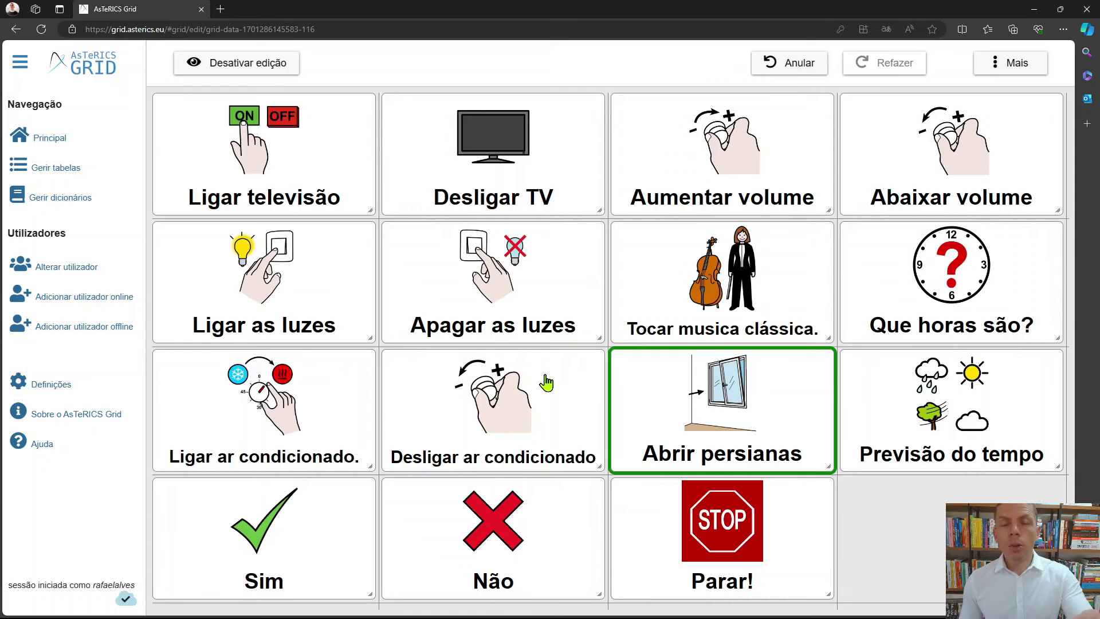
Step: Open the Abrir persianas cell for editing and delete its Falar etiqueta action
right_click(672, 404)
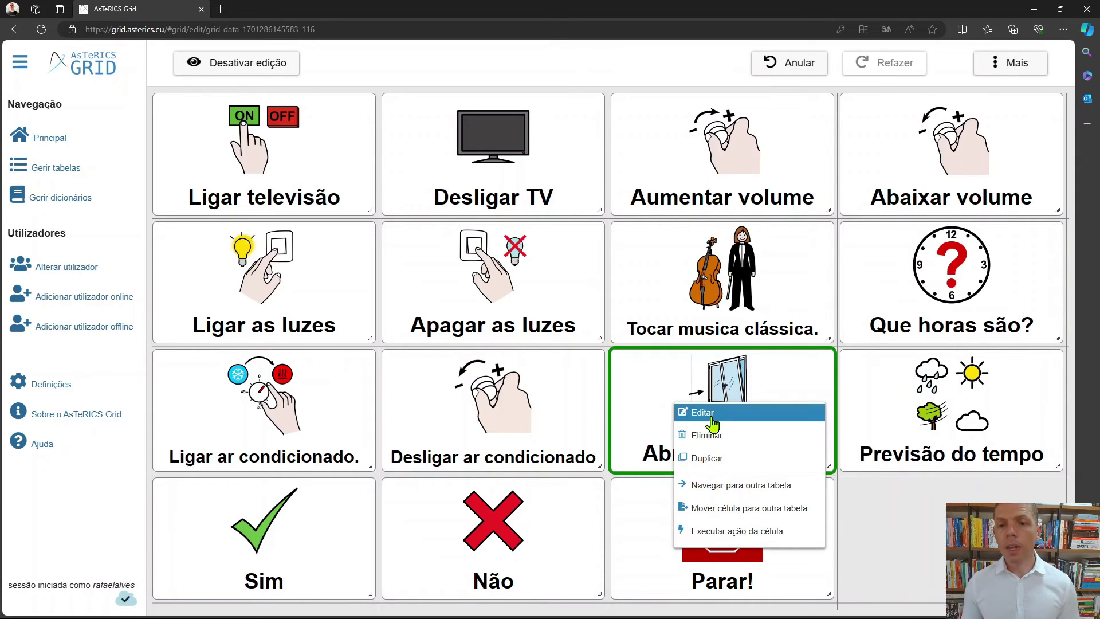
click(693, 412)
click(694, 235)
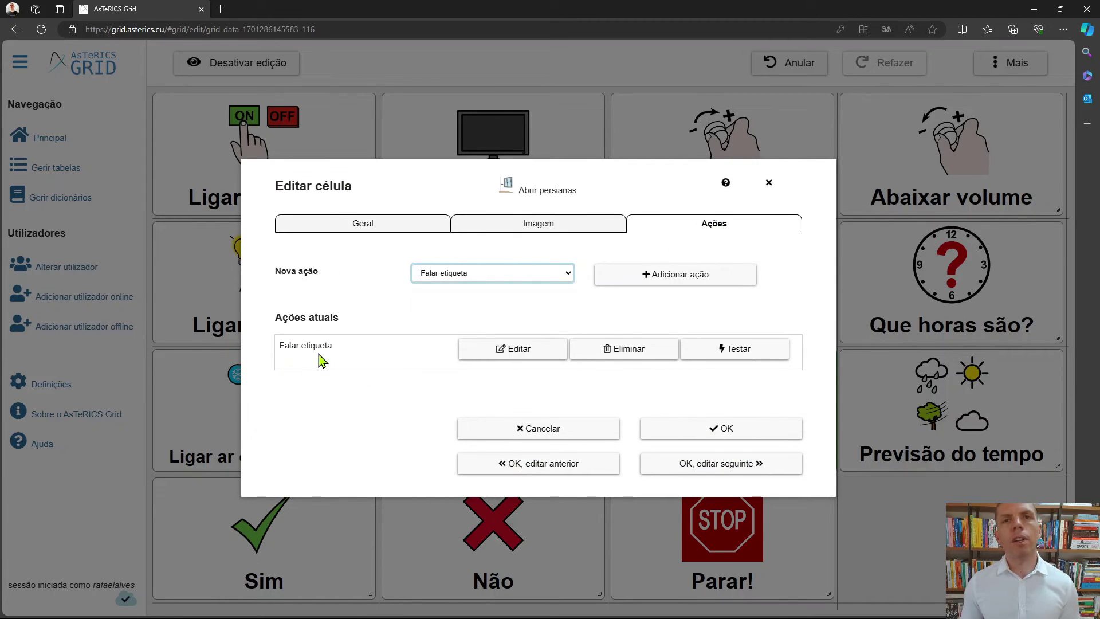
click(644, 353)
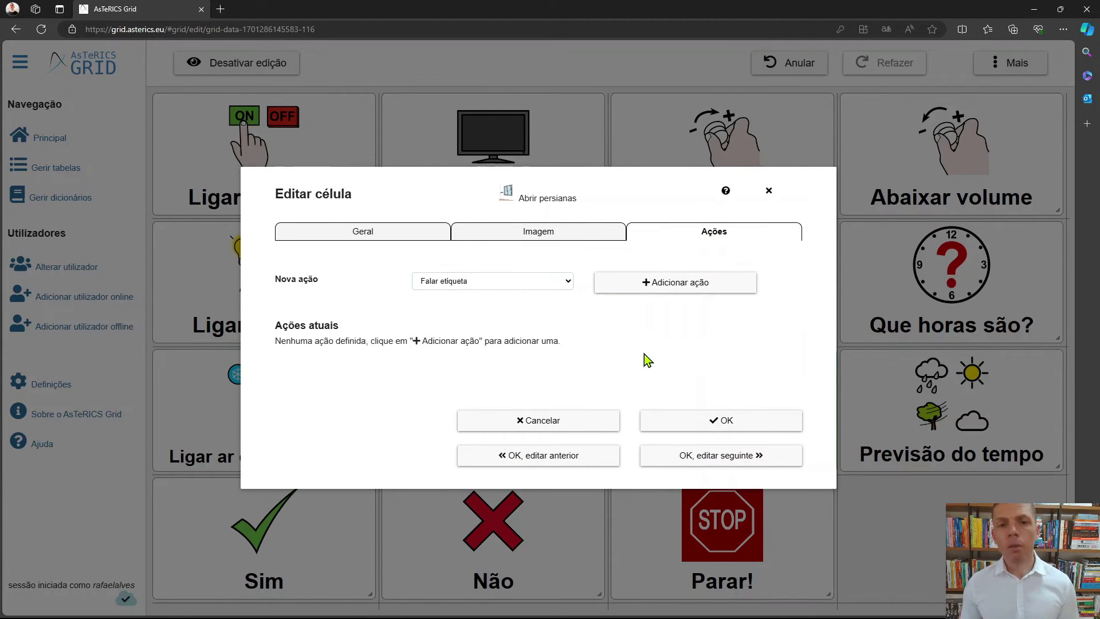
Step: Add a Falar texto personalizado action with the text "Alexa, abrir persianas" and save the cell
click(500, 288)
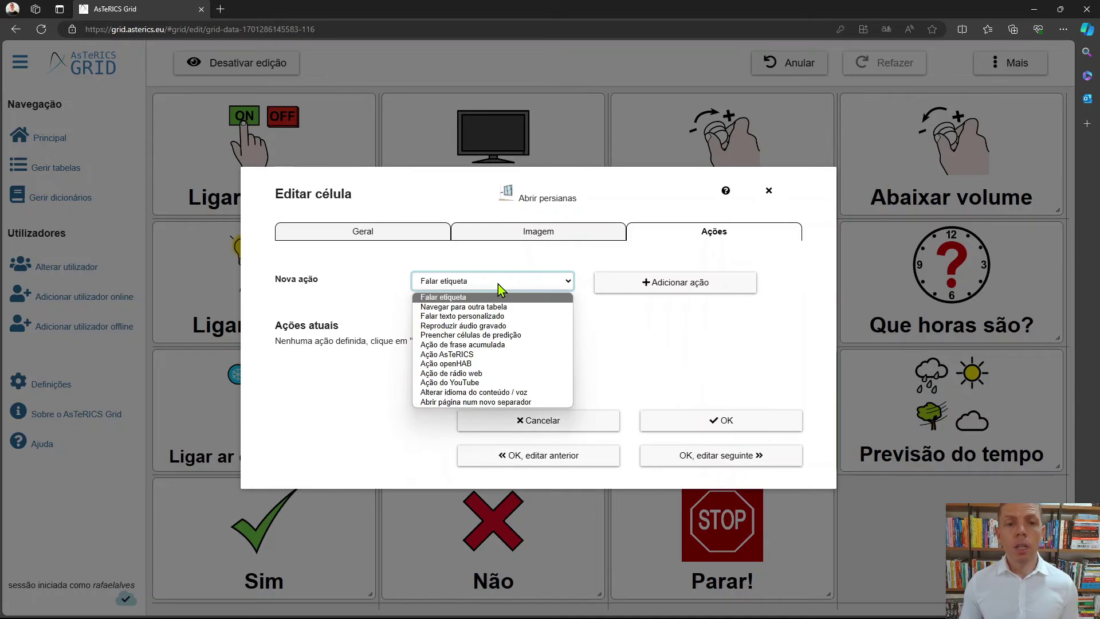
click(496, 317)
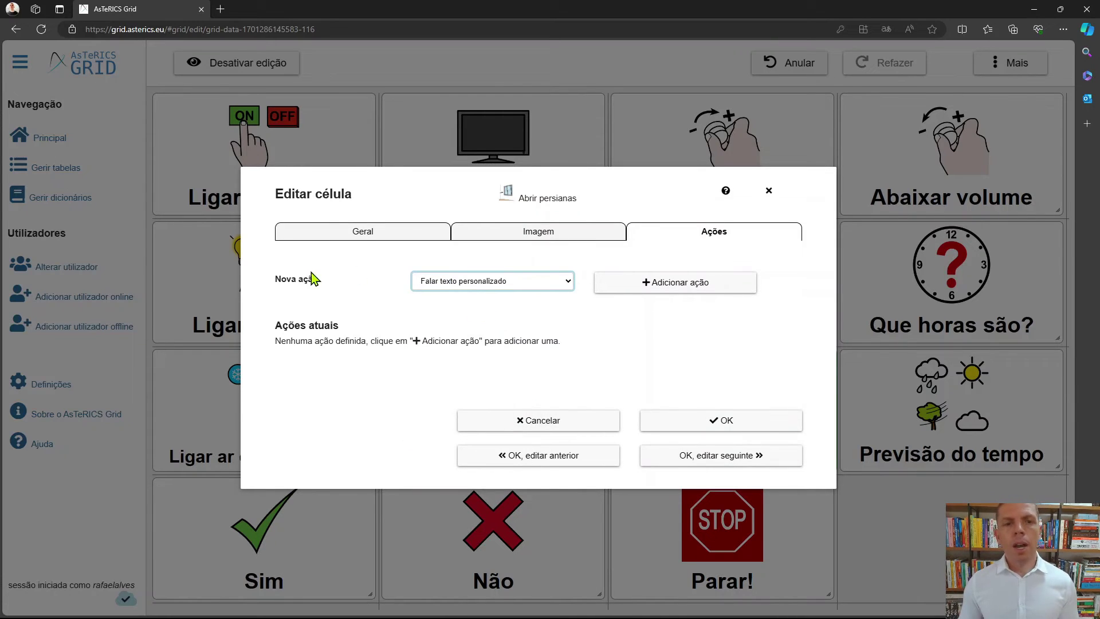
click(685, 290)
click(548, 381)
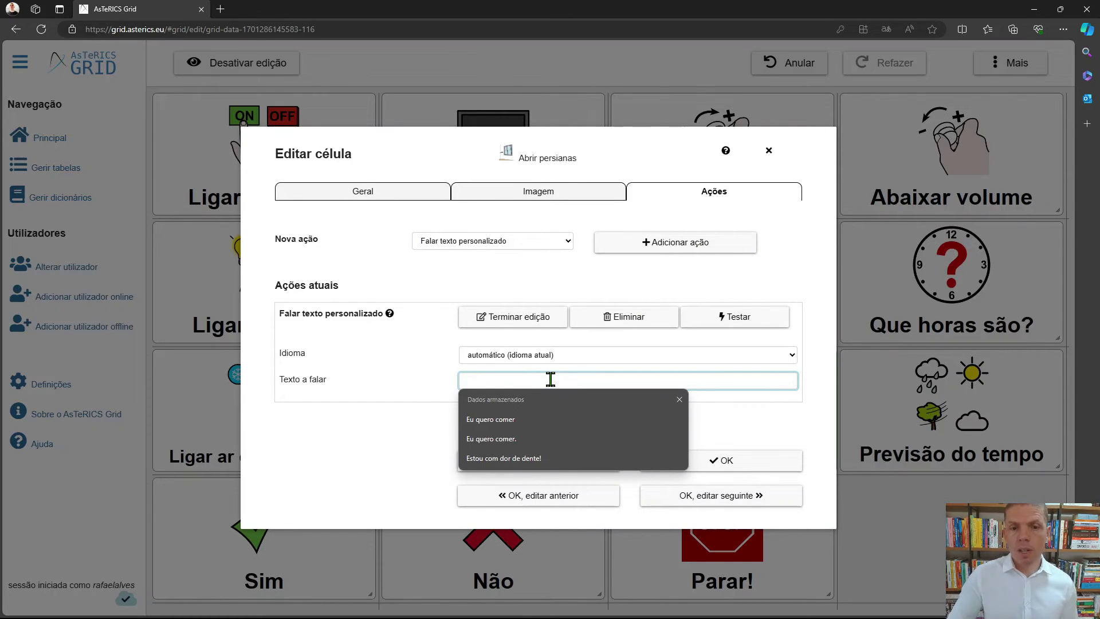
text(Alexa, )
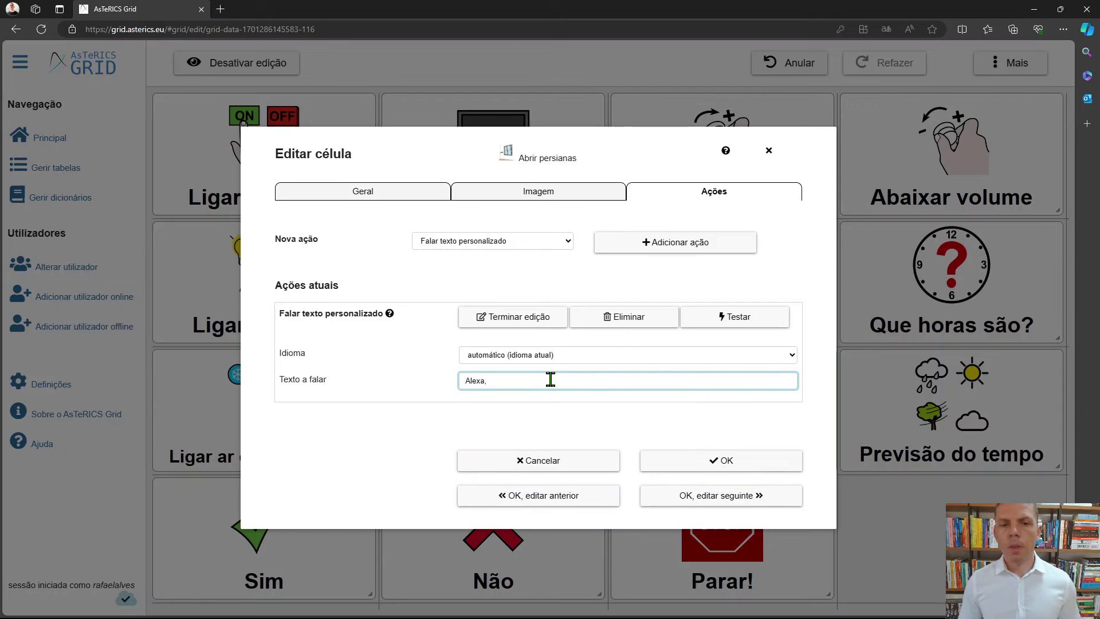
text(abrir persianas)
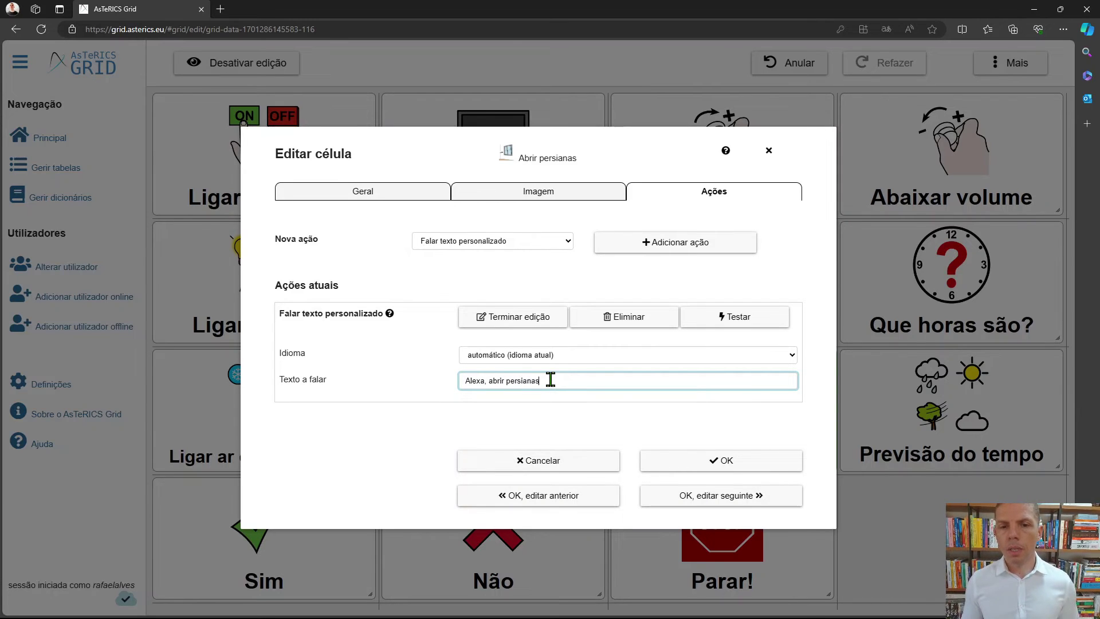
click(707, 462)
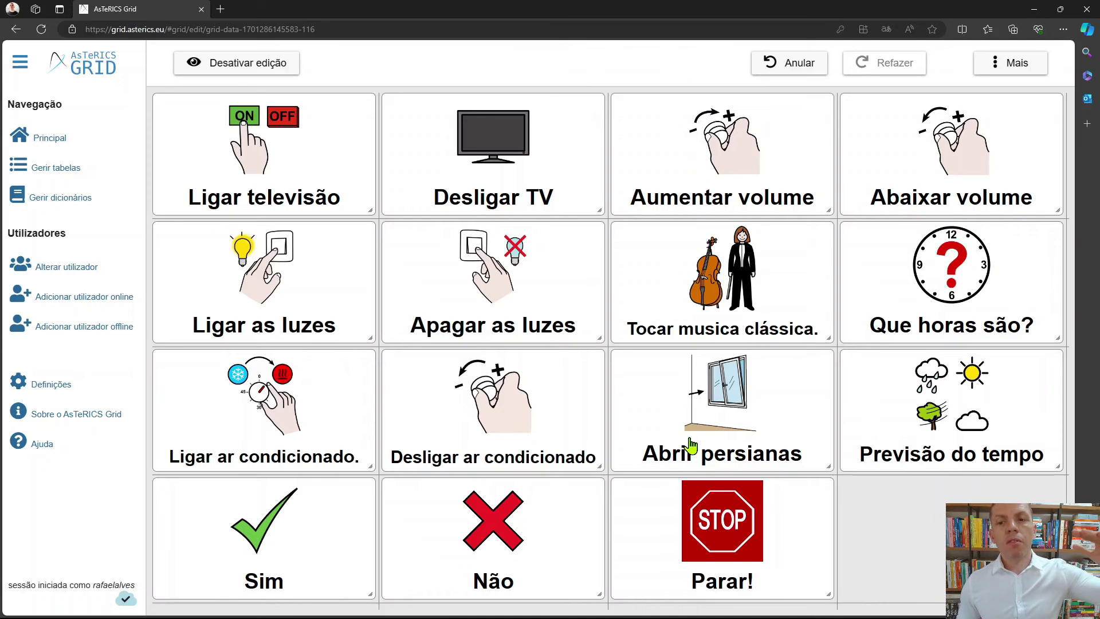
Step: Move Previsão do tempo and the question-mark clock cell down one row each, and swap the positions of Tocar musica clássica and Abrir persianas
drag(880, 459, 901, 556)
drag(894, 280, 891, 453)
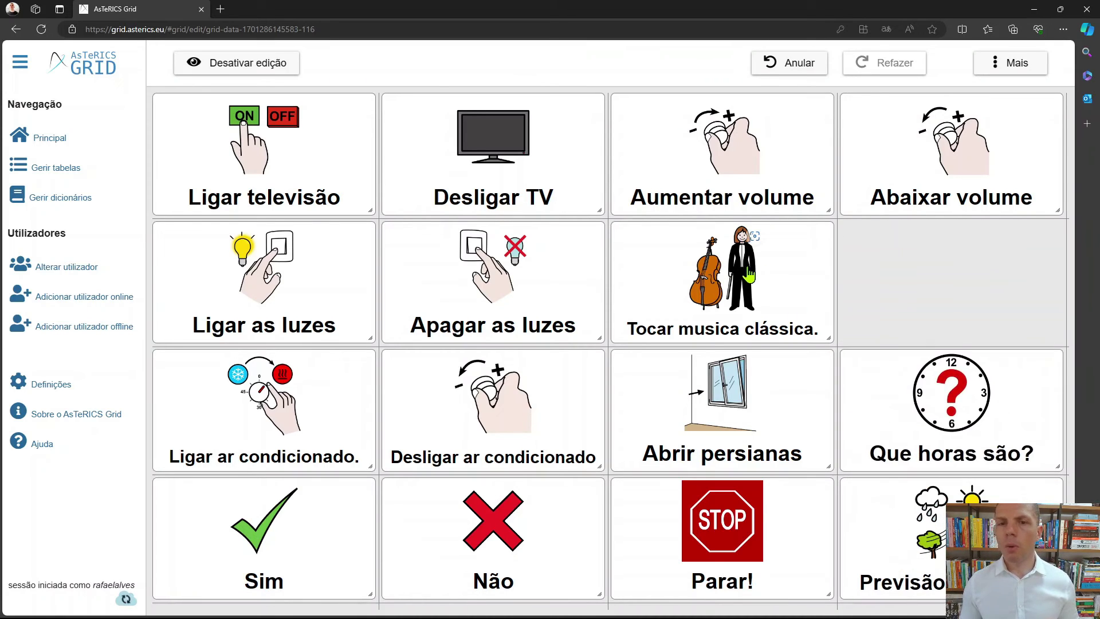
drag(748, 276, 871, 281)
drag(831, 360, 813, 252)
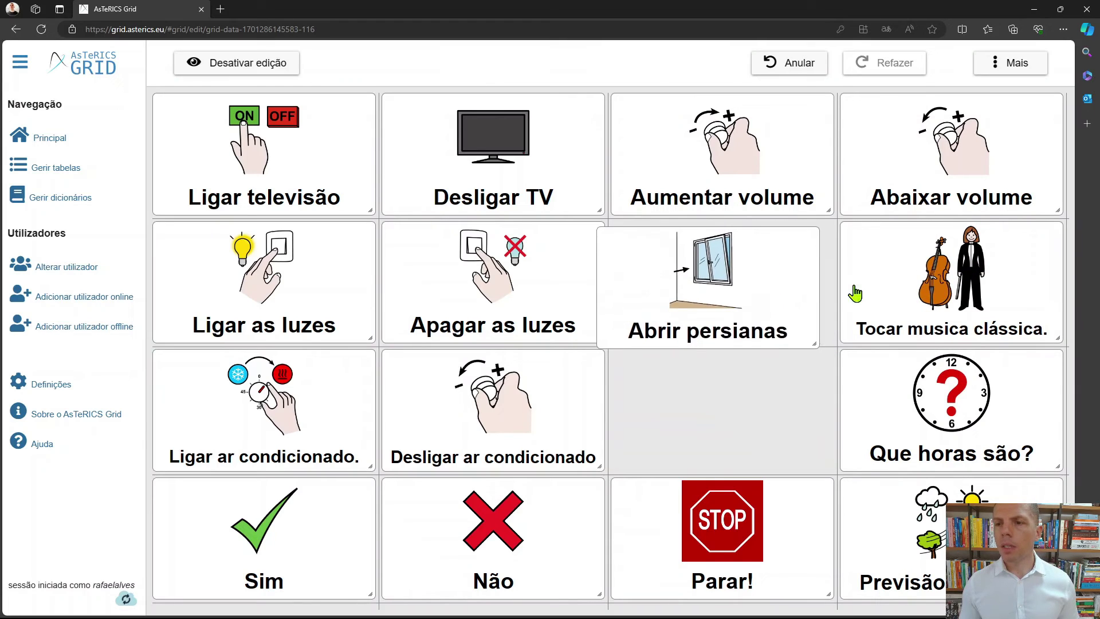
drag(855, 293, 734, 386)
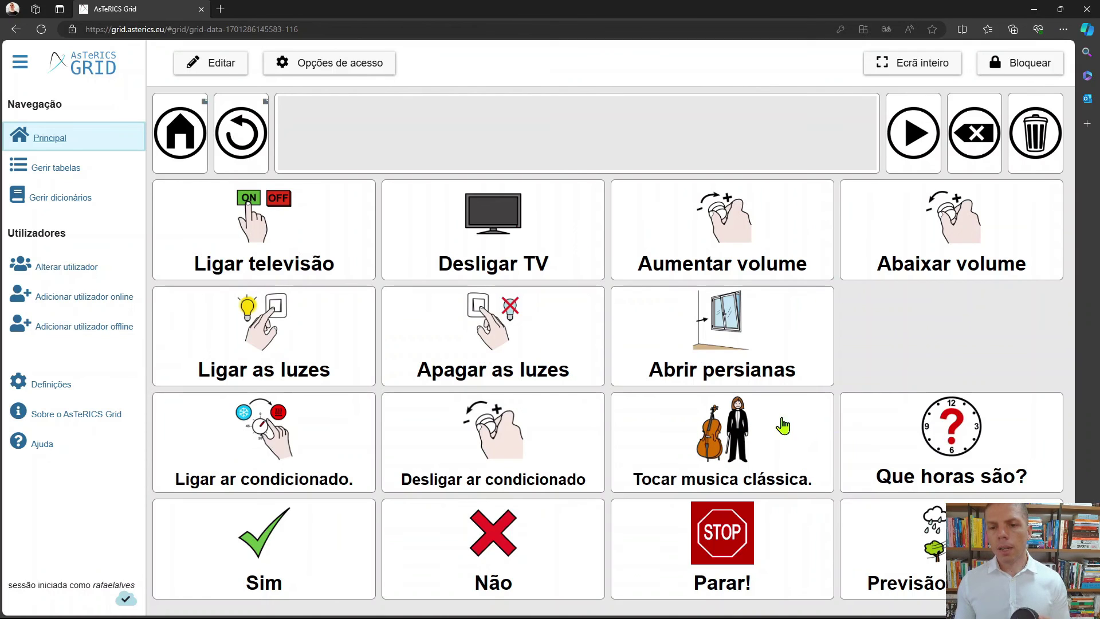
Step: Test the board outside edit mode by activating Tocar musica clássica, Abaixar volume and Parar! in that order
click(756, 439)
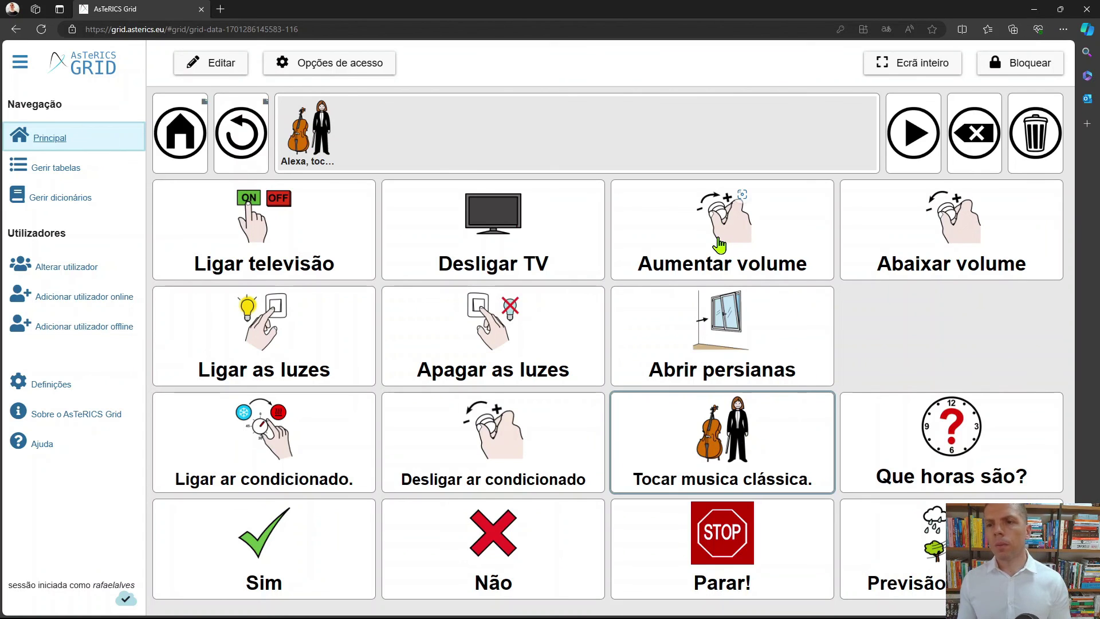
click(933, 251)
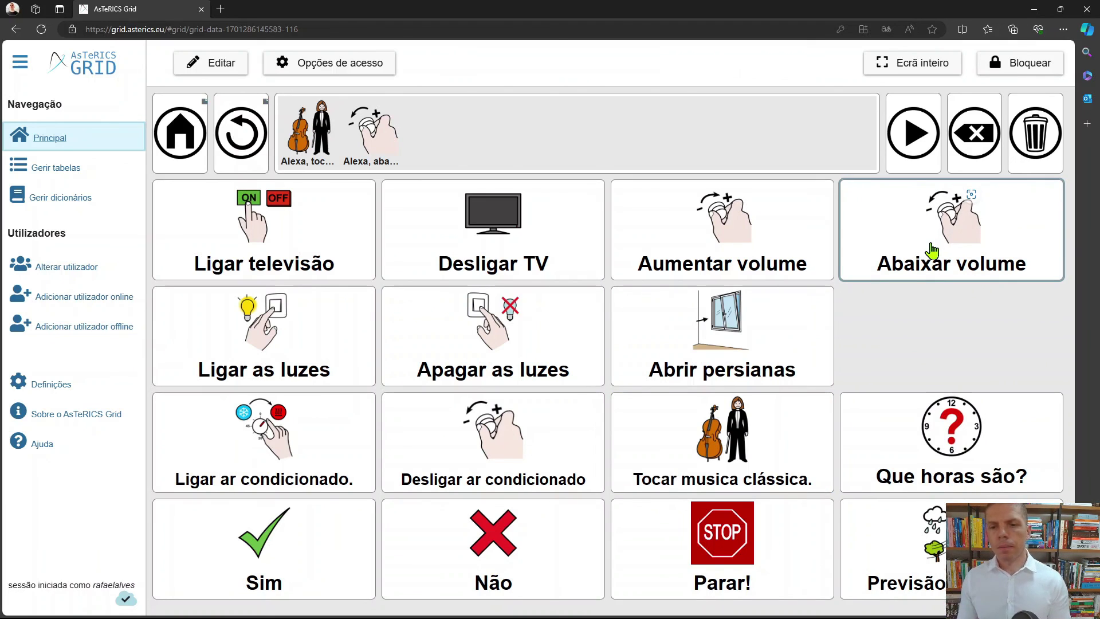
click(755, 532)
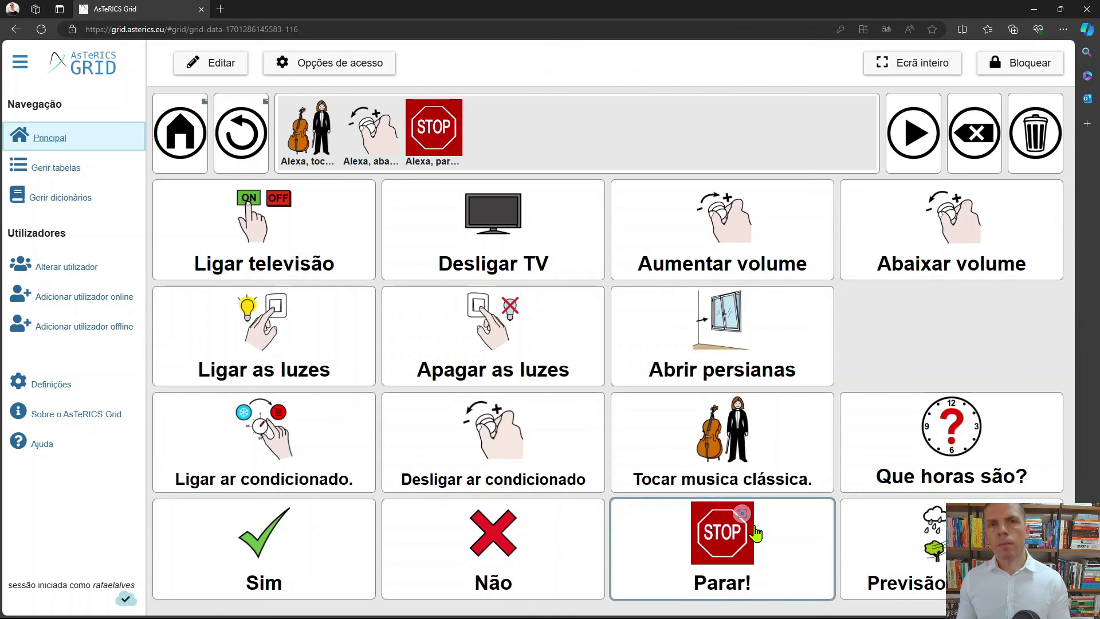